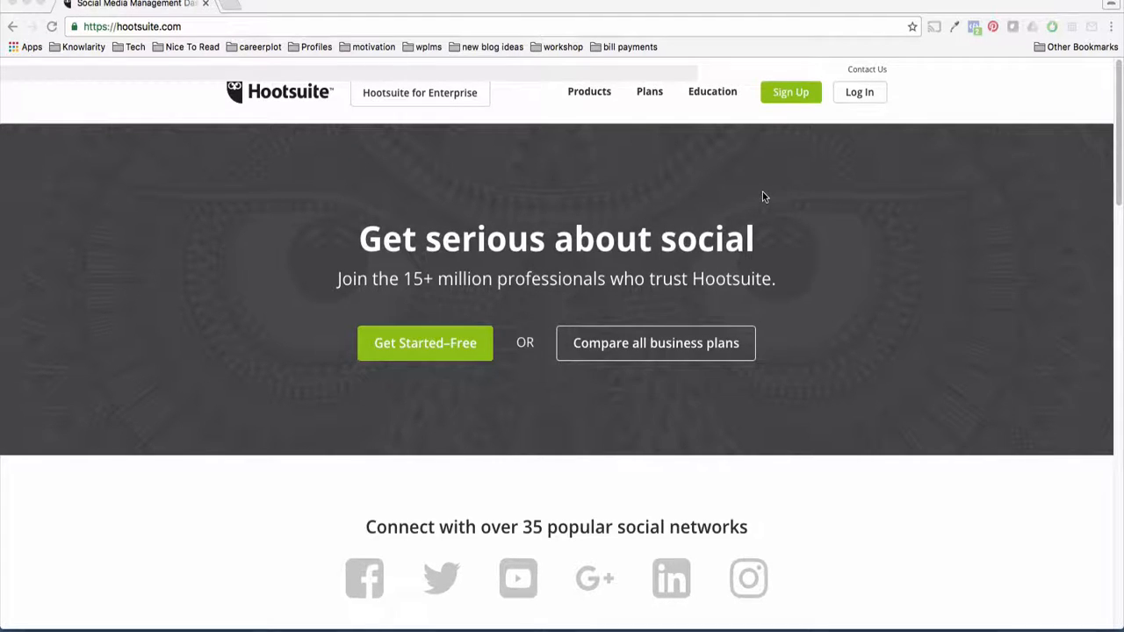
Log in to Hootsuite with the Twitter account and authorize the app to use that account.
click(851, 133)
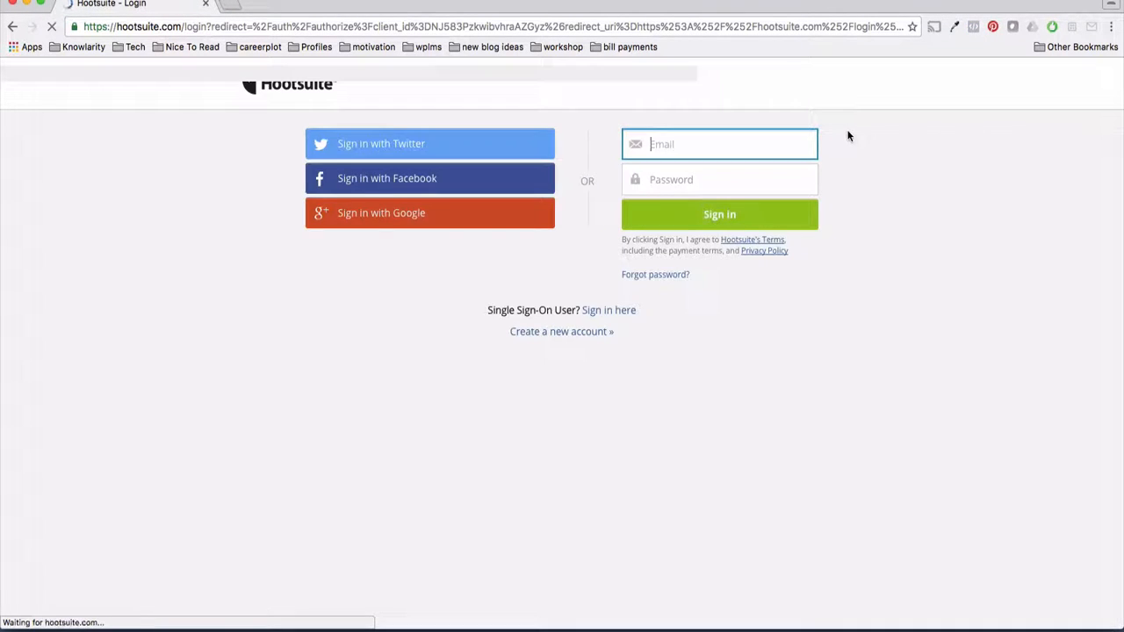
click(455, 153)
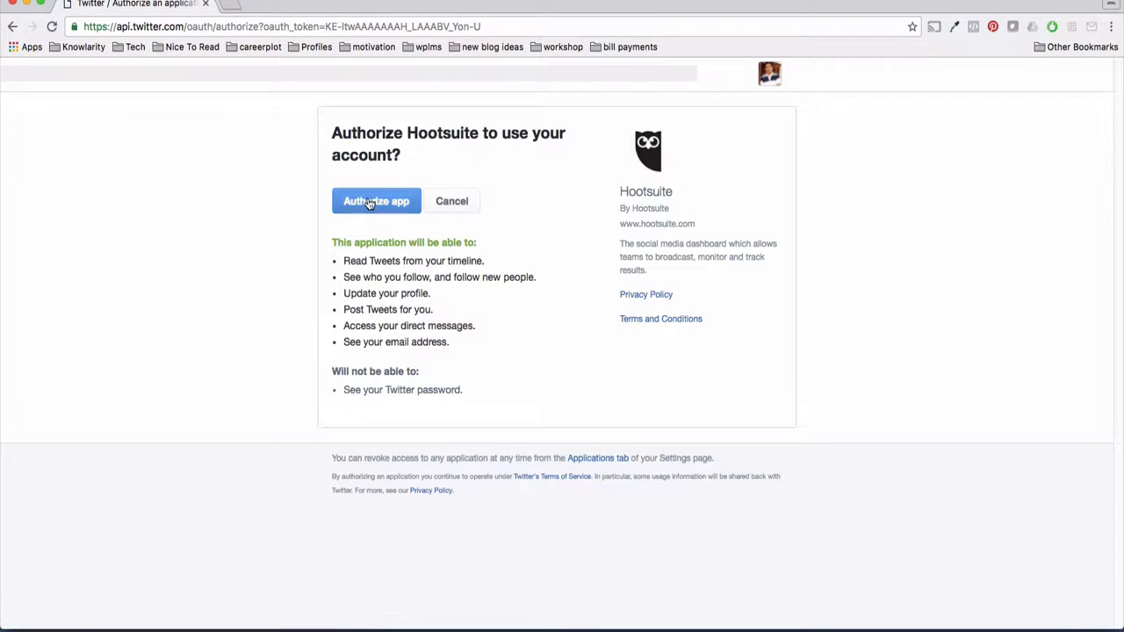
click(372, 204)
click(370, 214)
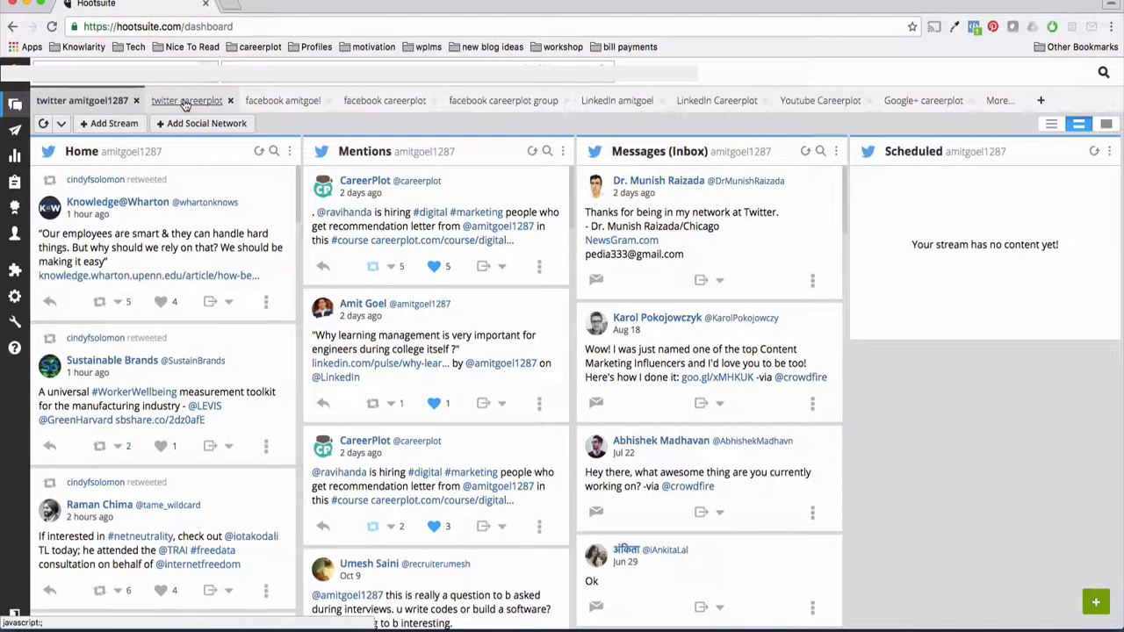
Return to the personal Twitter tab after viewing the personal Facebook one, and delete both Twitter tabs with their streams.
click(281, 101)
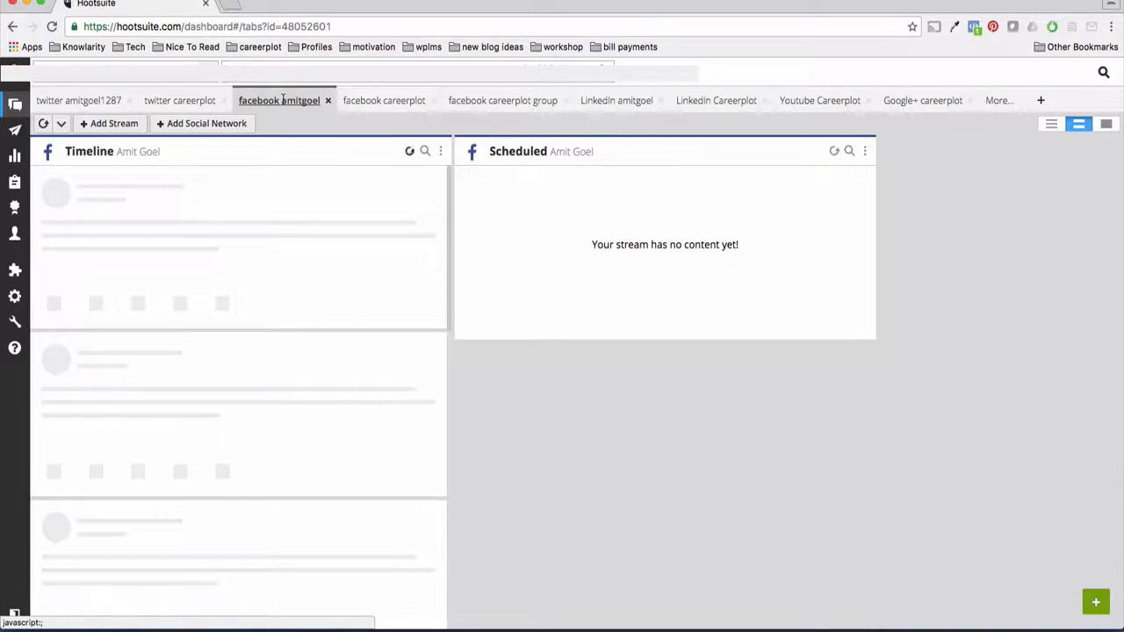
click(95, 102)
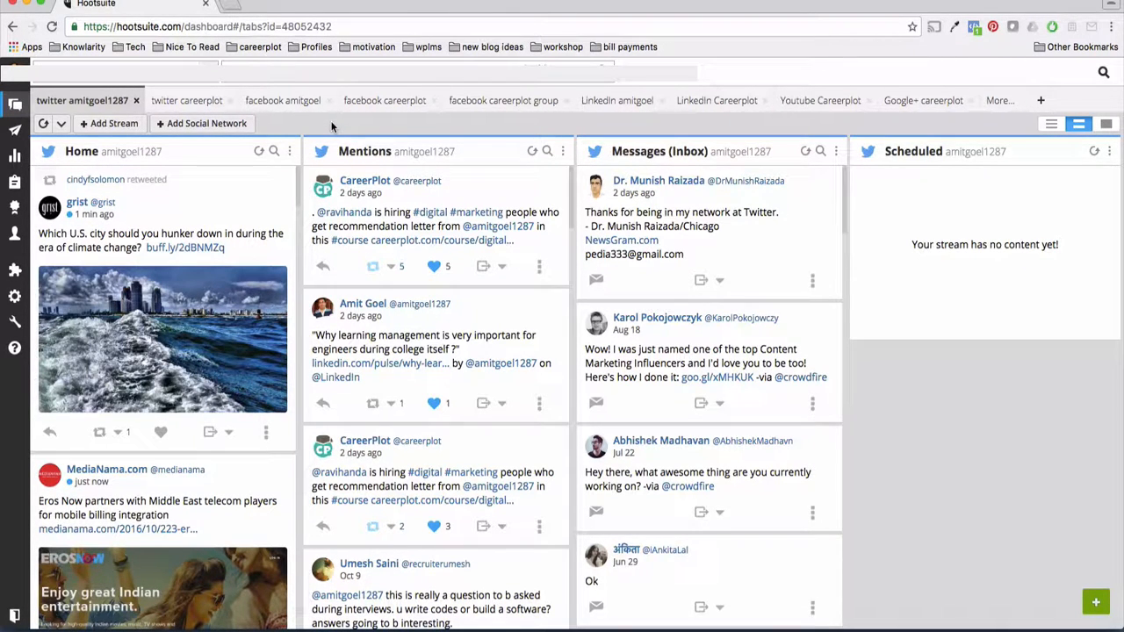
click(138, 104)
click(648, 213)
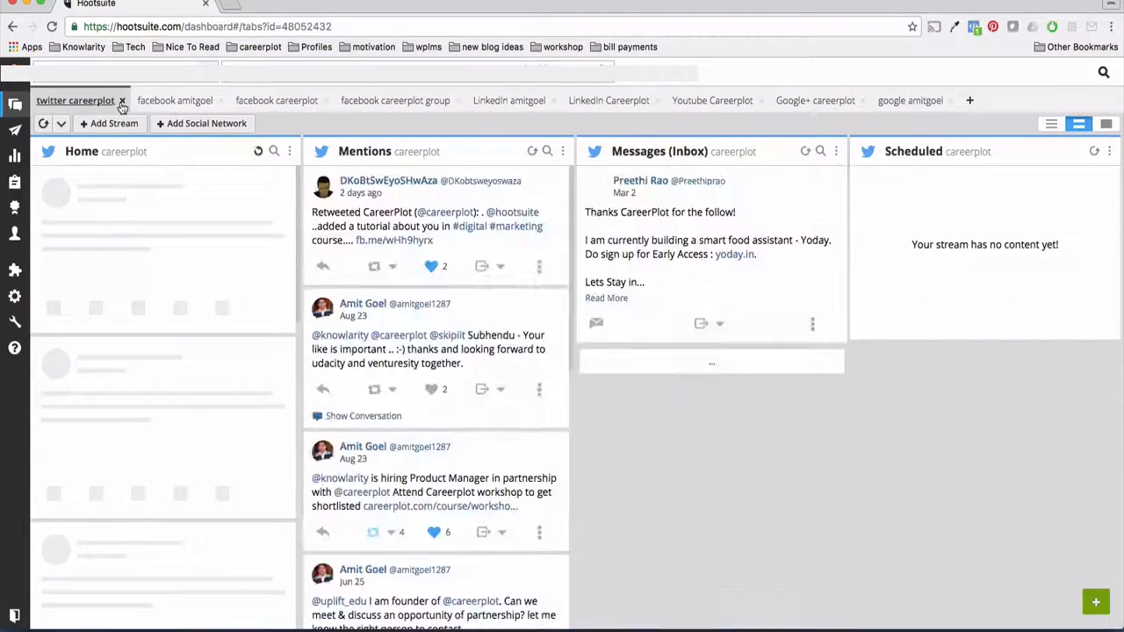
click(122, 103)
click(676, 224)
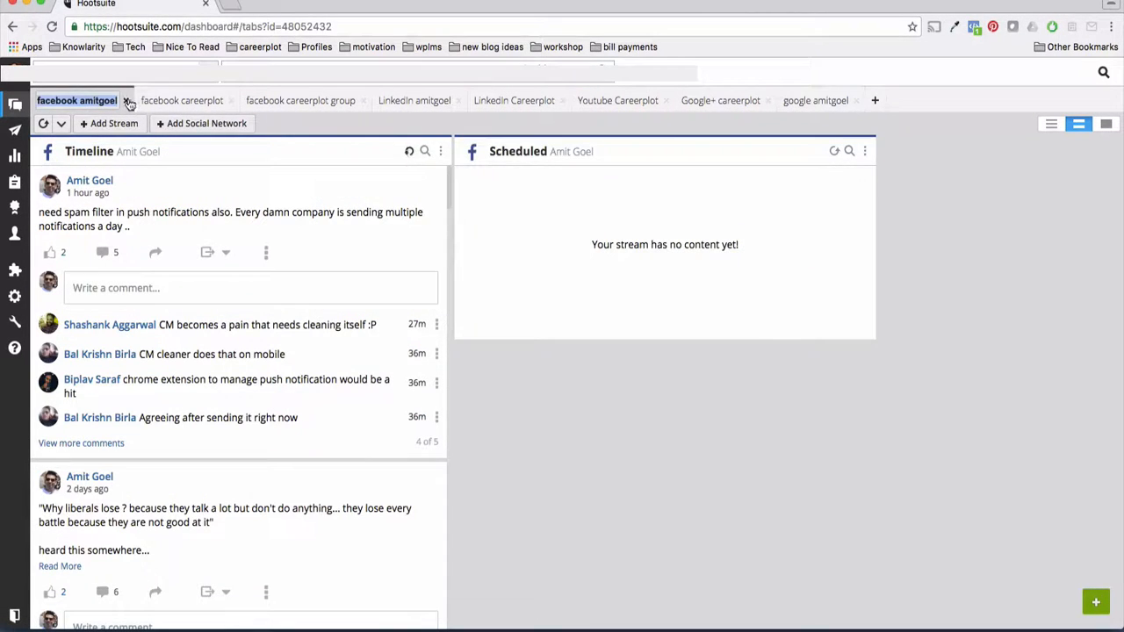
Delete the personal Facebook tab and the facebook careerplot and facebook careerplot group tabs with their streams.
click(125, 100)
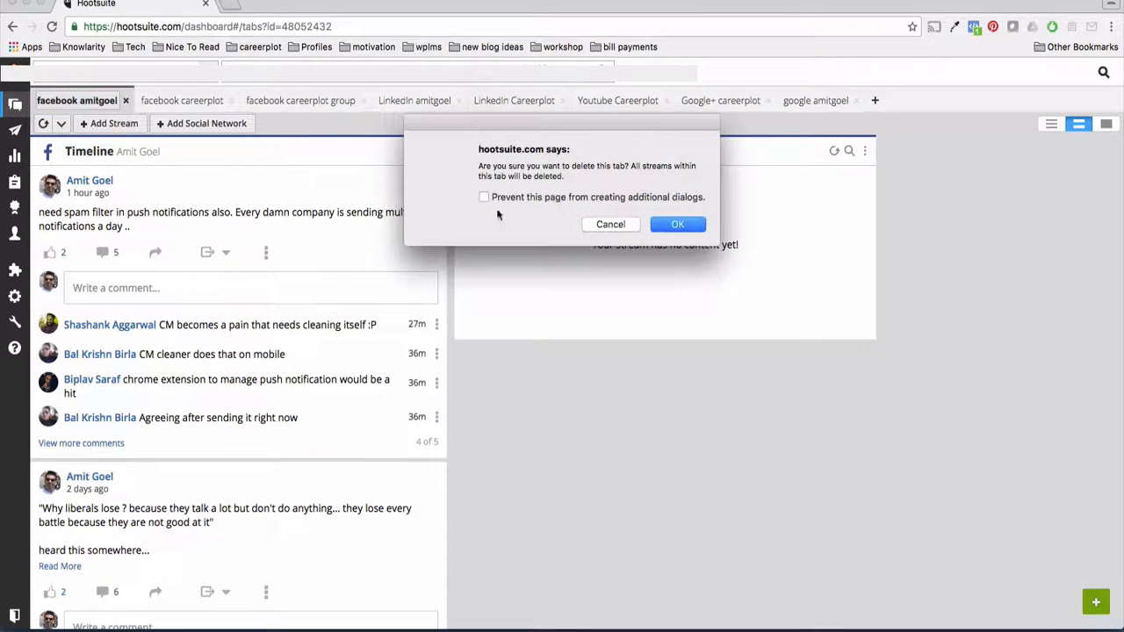
click(677, 224)
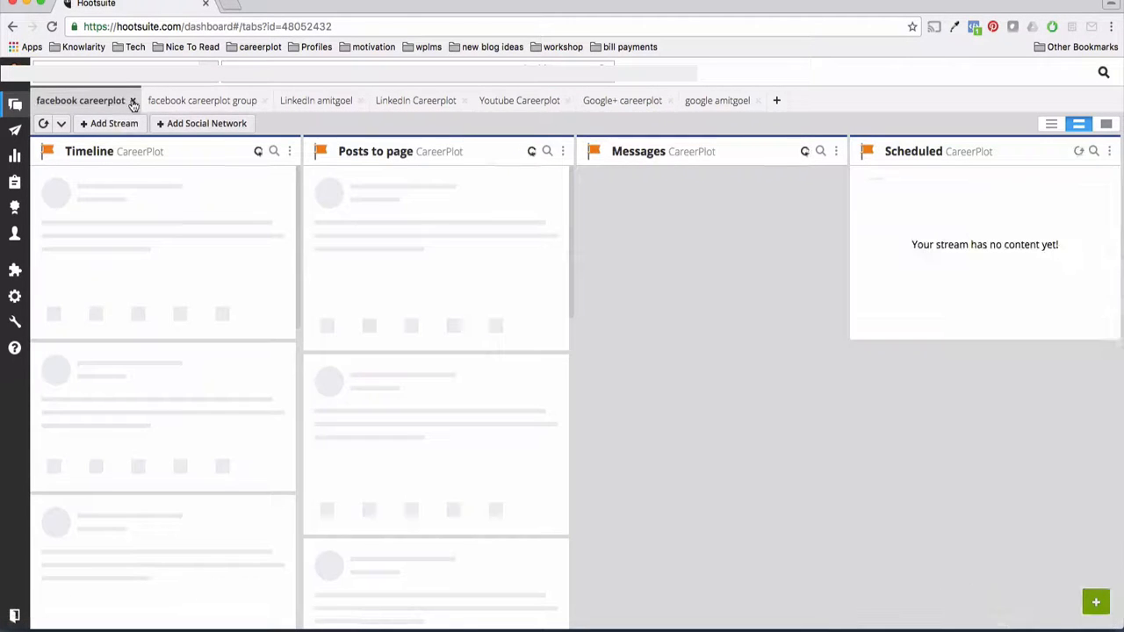
click(133, 100)
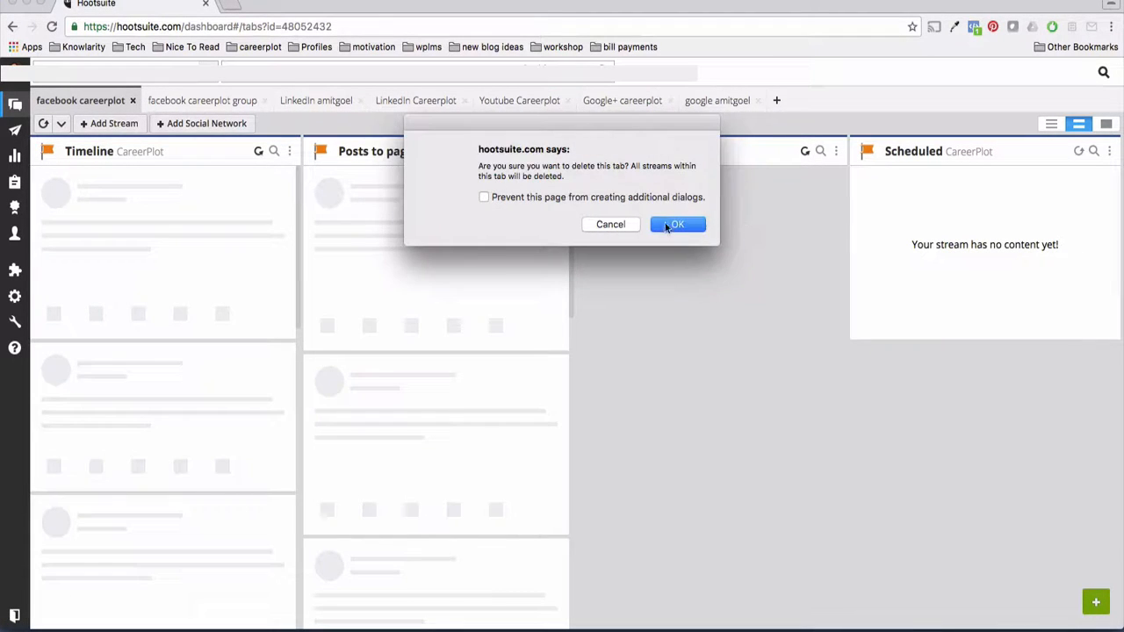
click(677, 224)
click(131, 100)
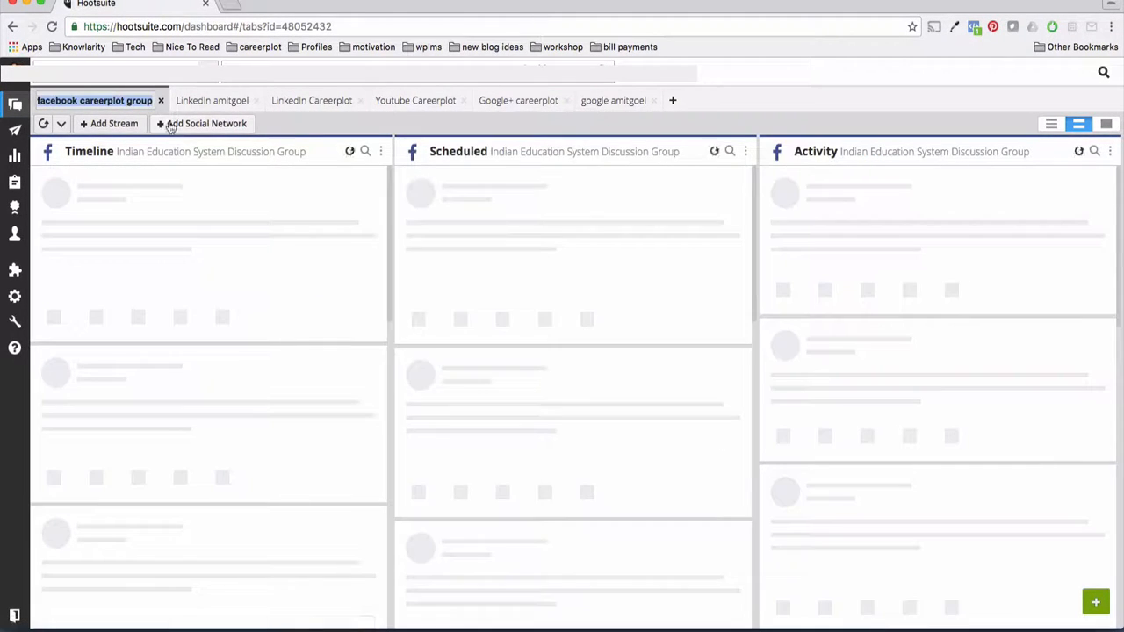
click(161, 100)
click(690, 226)
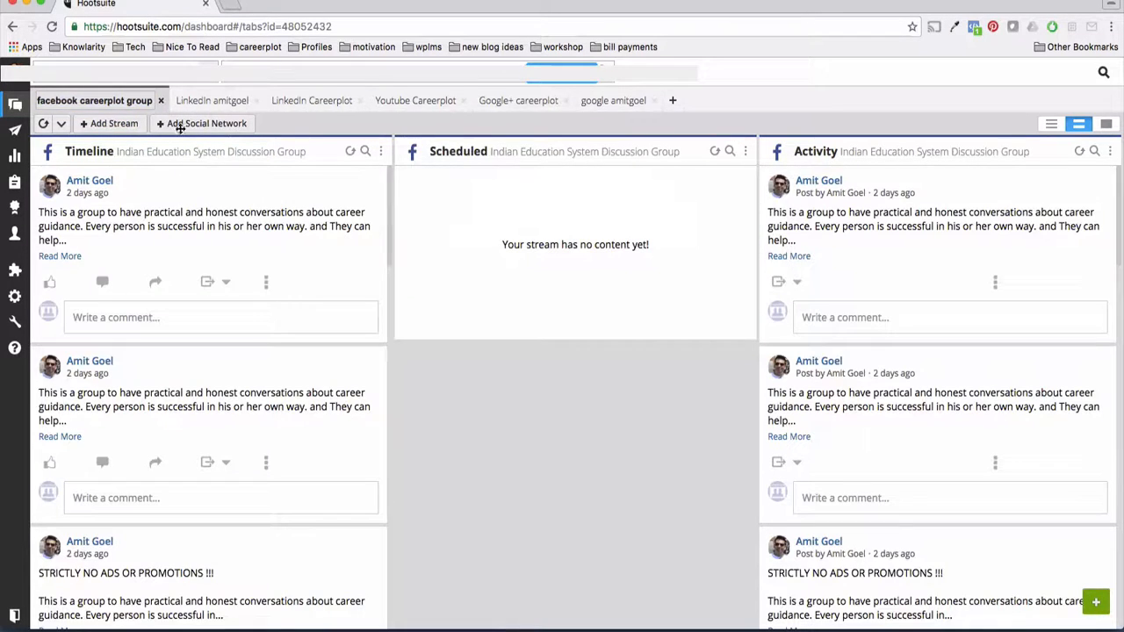
Delete the personal LinkedIn tab and the LinkedIn Careerplot tab with their streams.
click(123, 101)
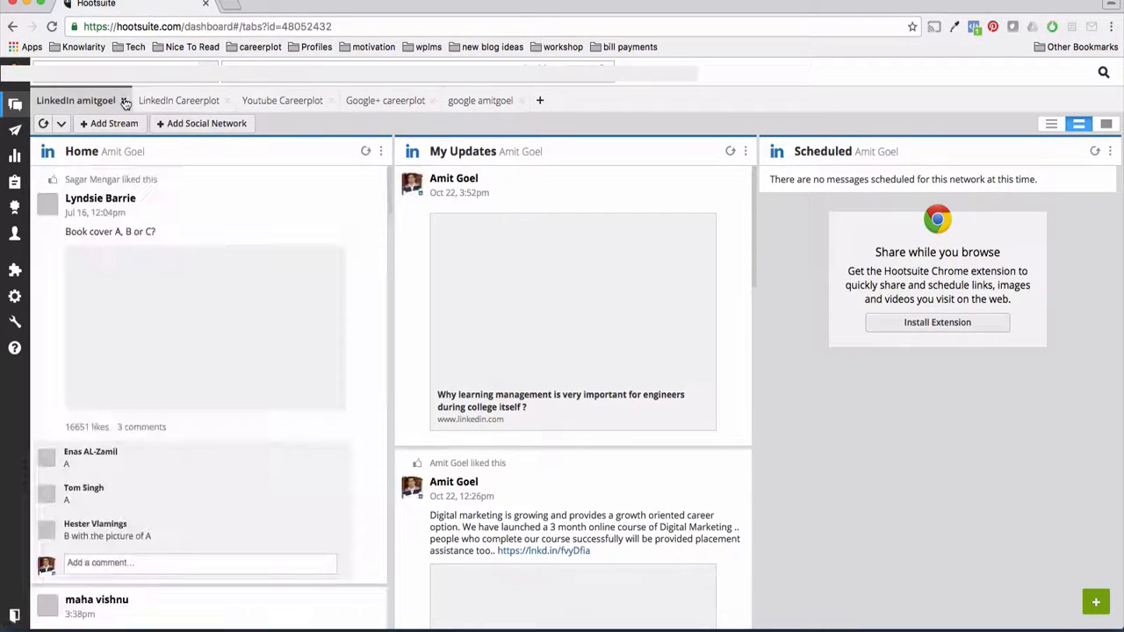
click(125, 101)
click(677, 226)
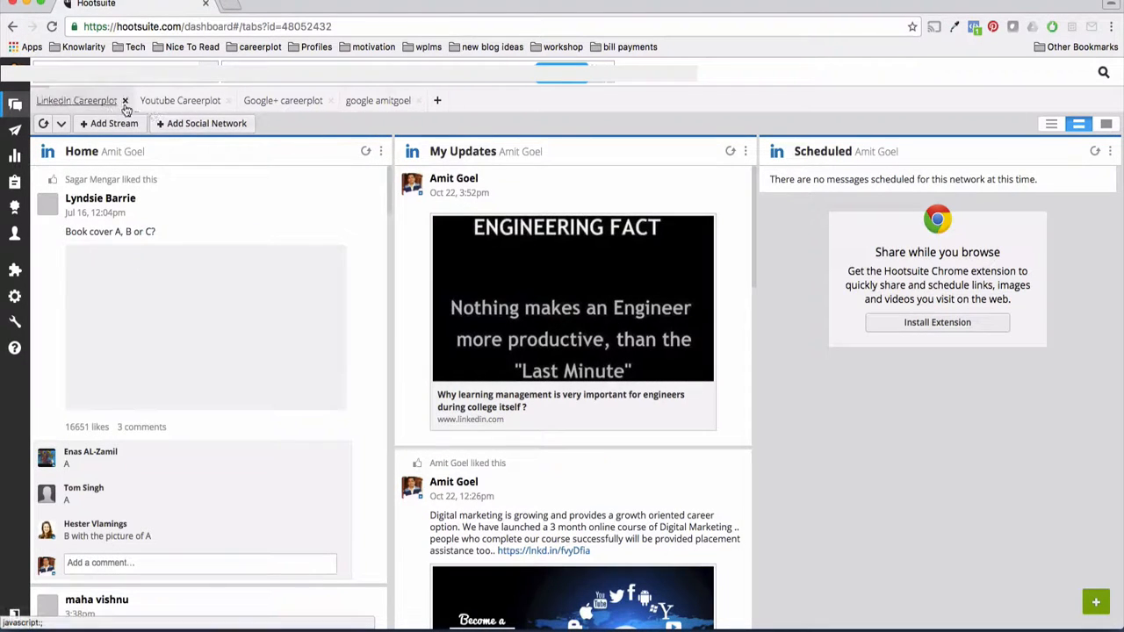
click(126, 102)
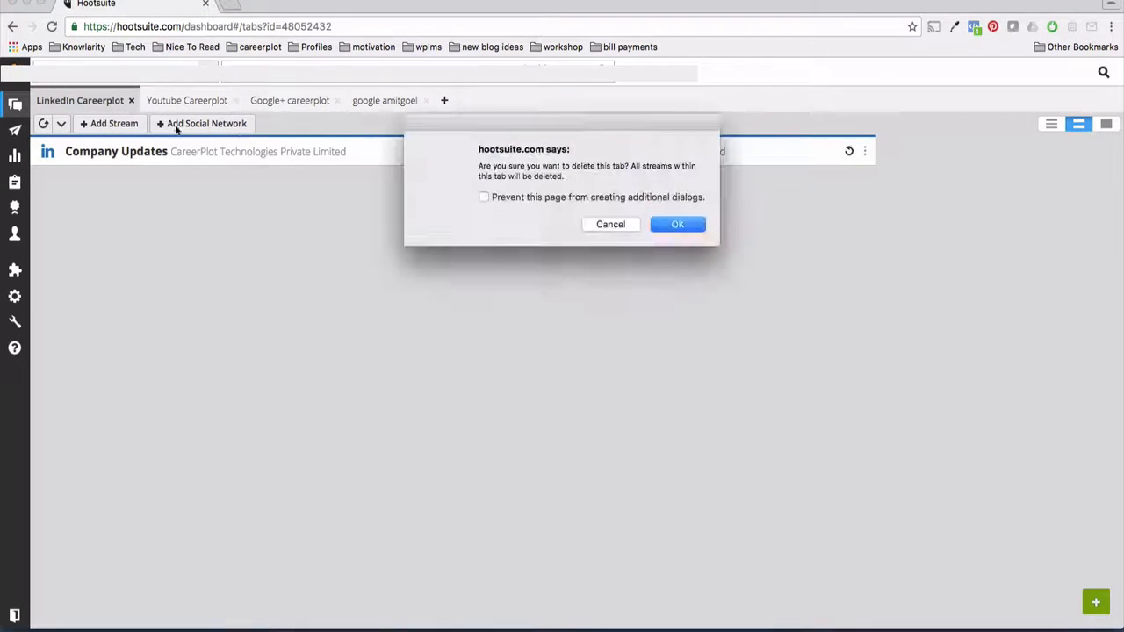
click(678, 226)
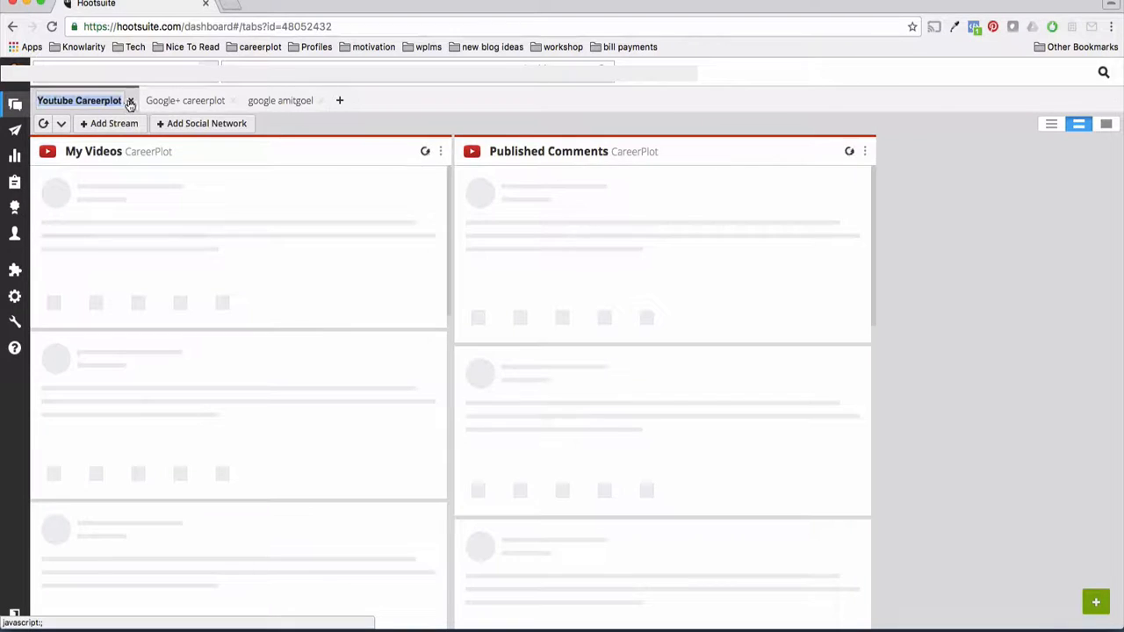
Delete the Youtube Careerplot, Google+ careerplot and personal Google tabs with their streams.
click(130, 101)
click(678, 225)
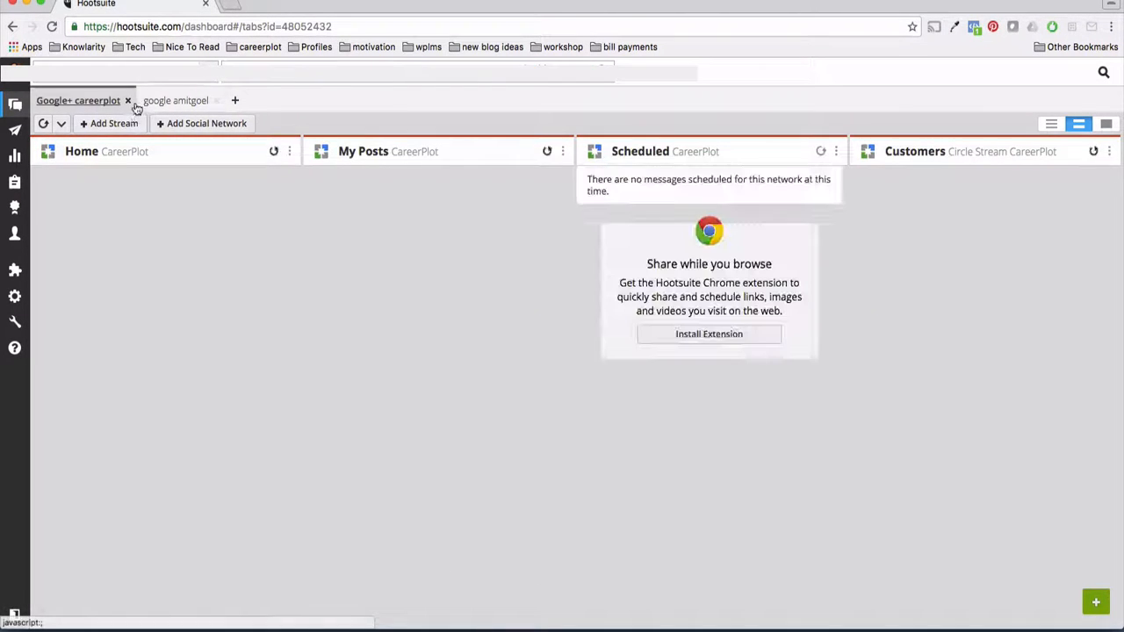
click(129, 100)
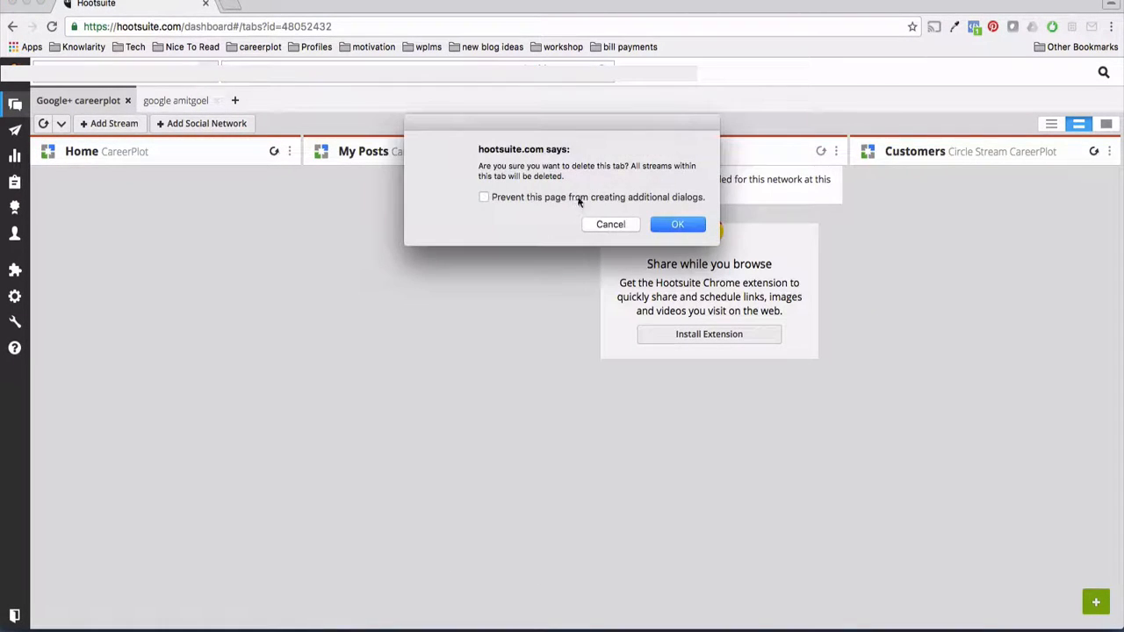
click(678, 225)
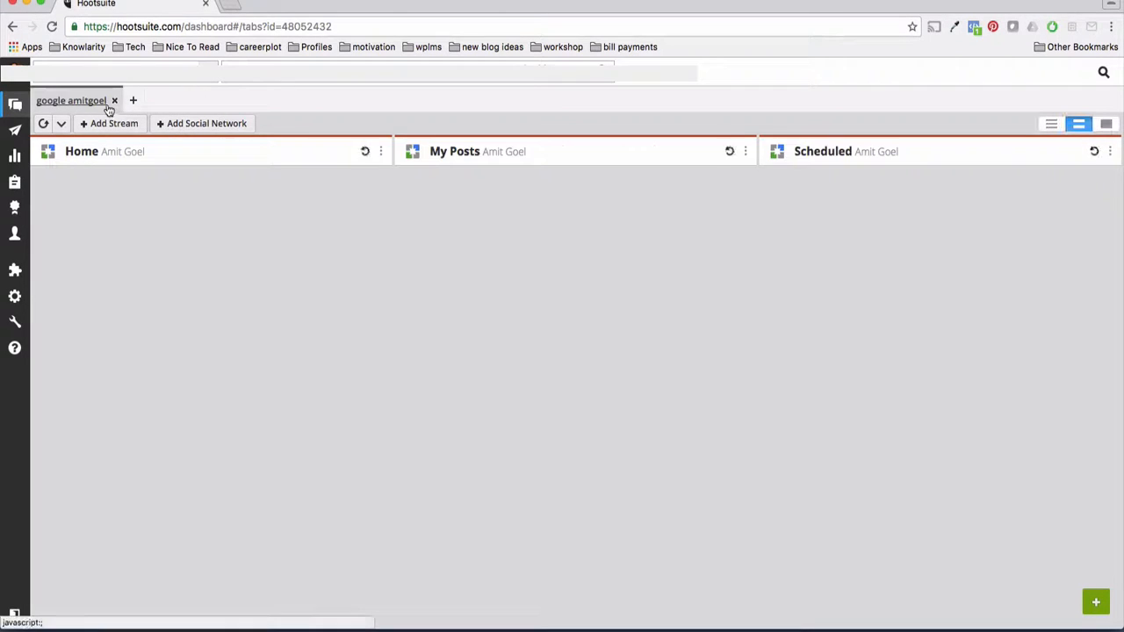
click(113, 101)
click(673, 225)
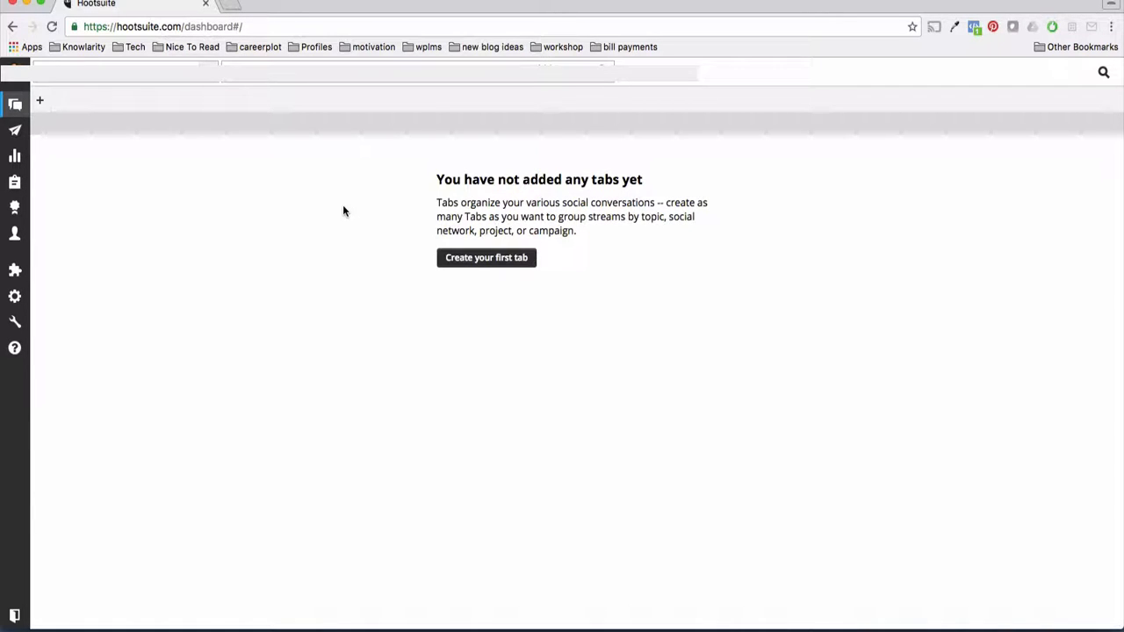
Create the first tab on the empty dashboard and review the social network profiles available for its streams.
click(480, 261)
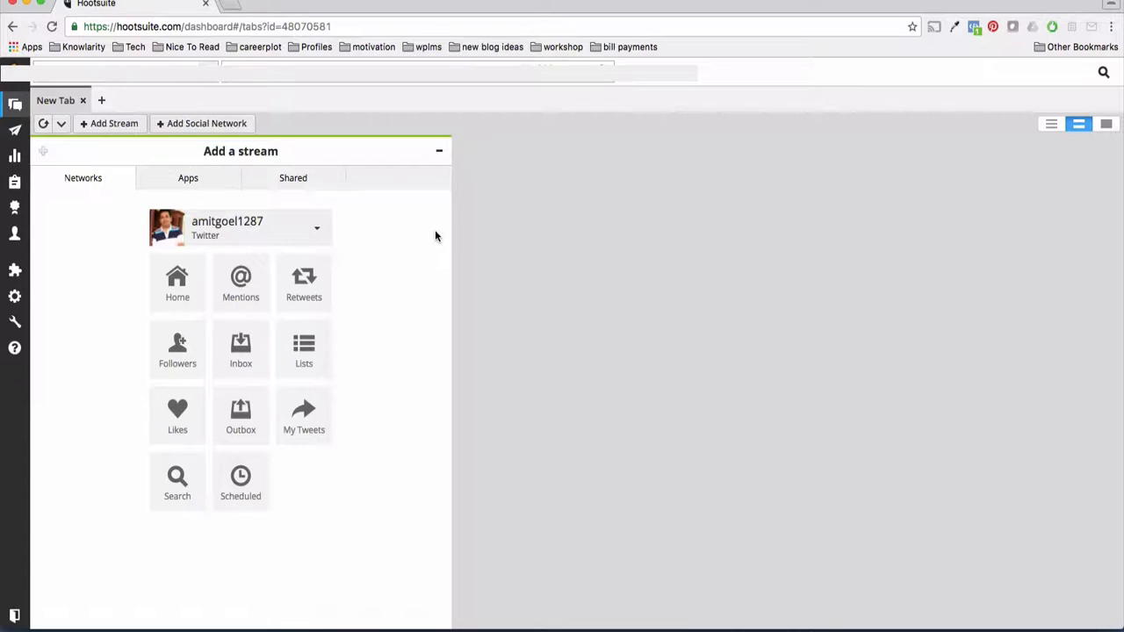
click(318, 230)
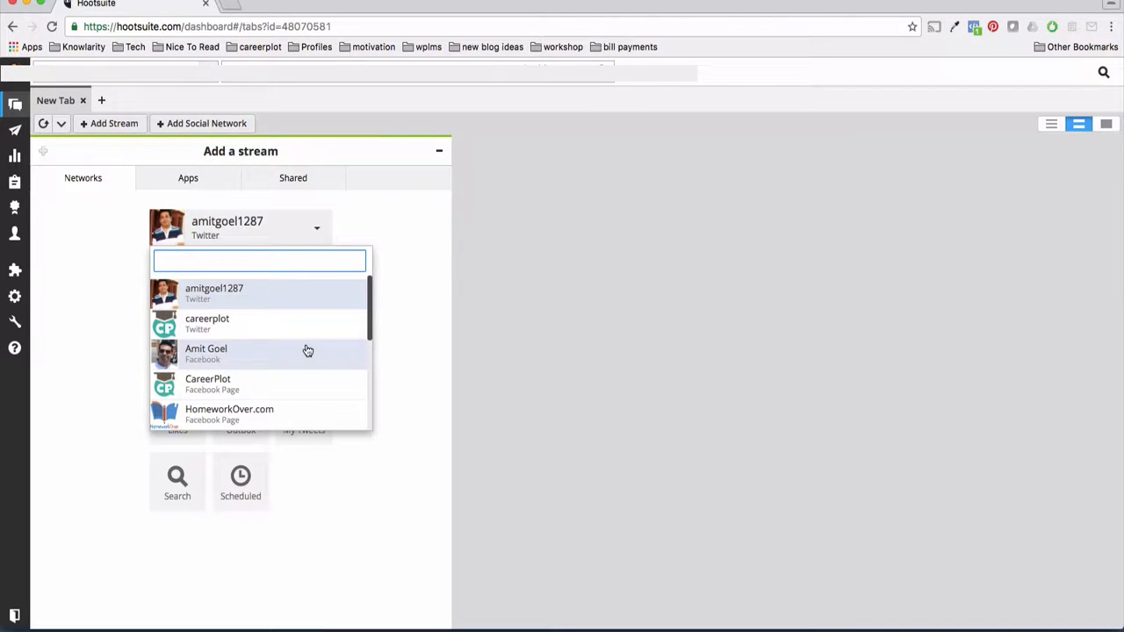
scroll(306, 349, down, 3)
scroll(308, 346, up, 3)
click(439, 254)
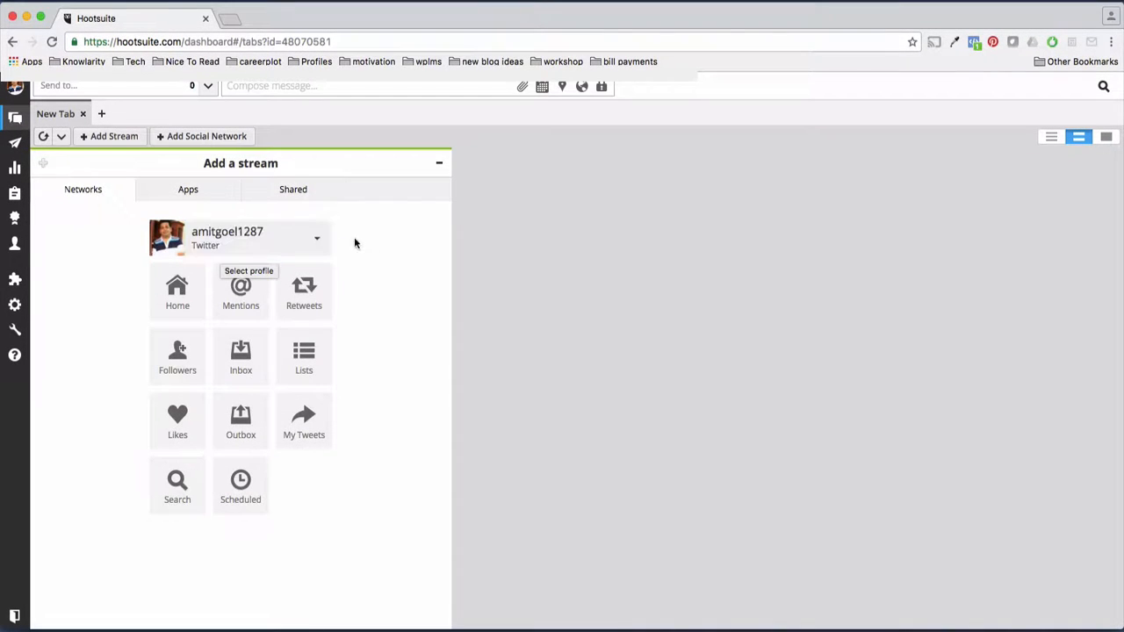
click(194, 138)
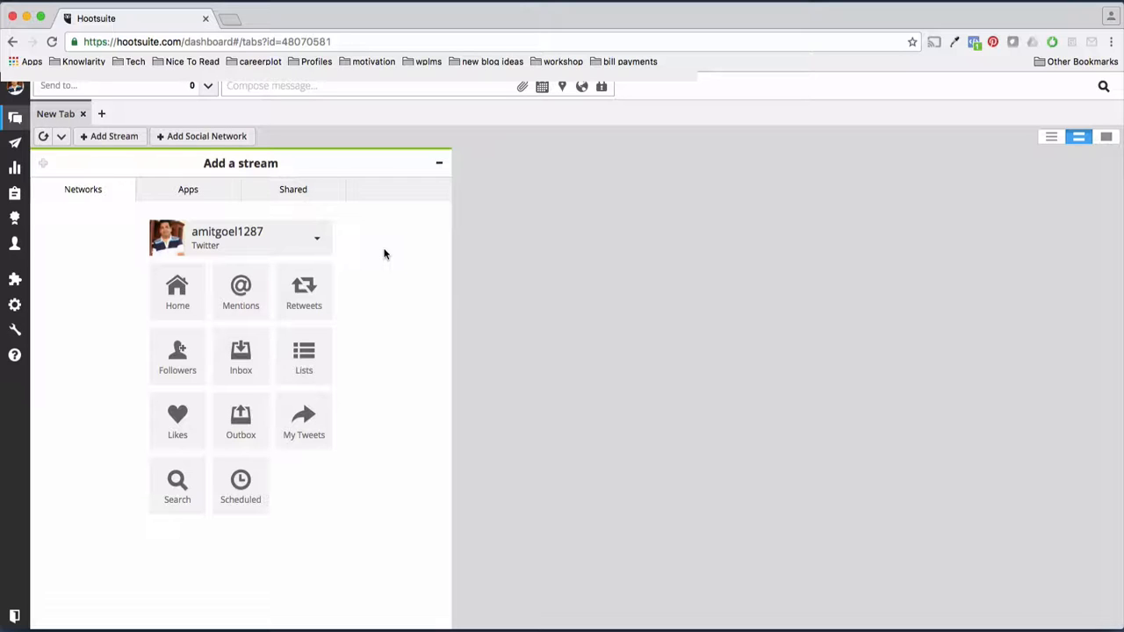
click(177, 297)
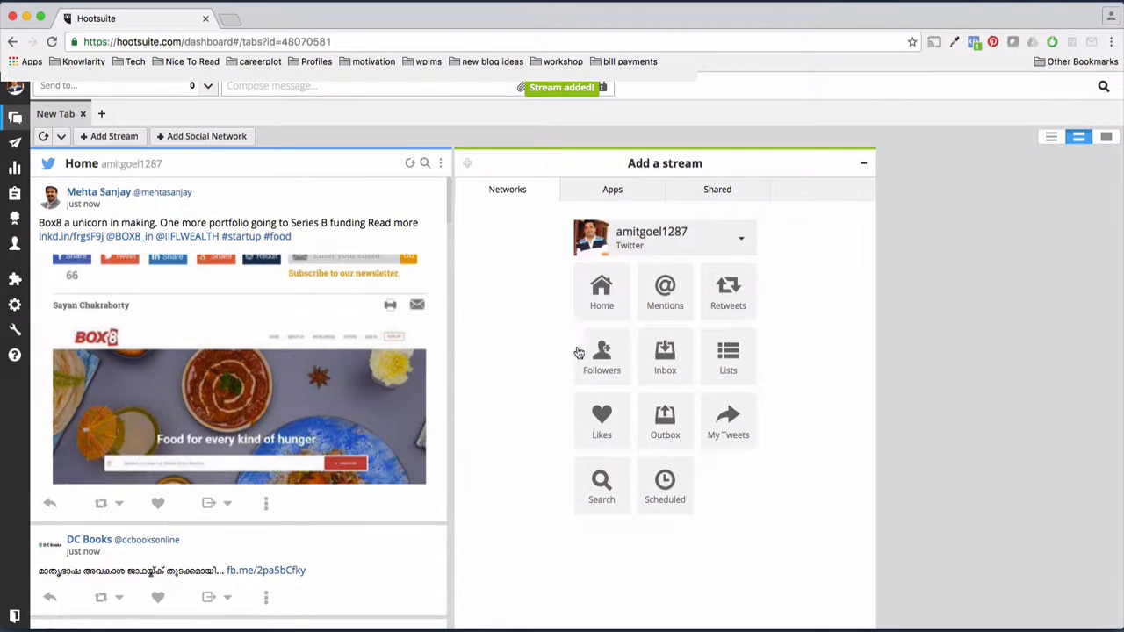
click(660, 303)
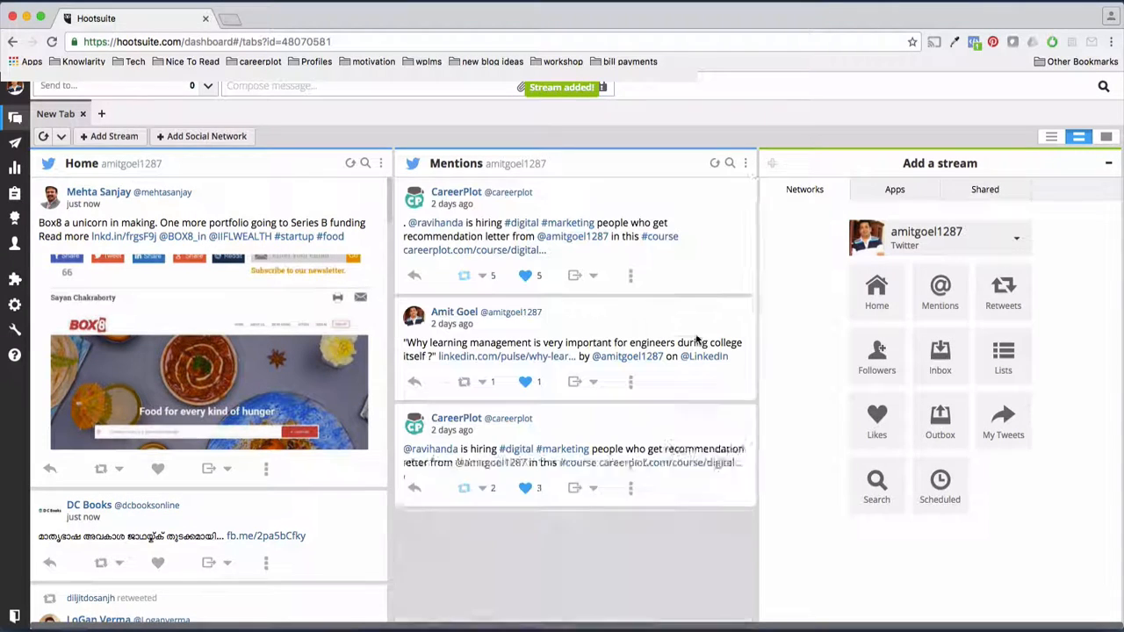
click(999, 316)
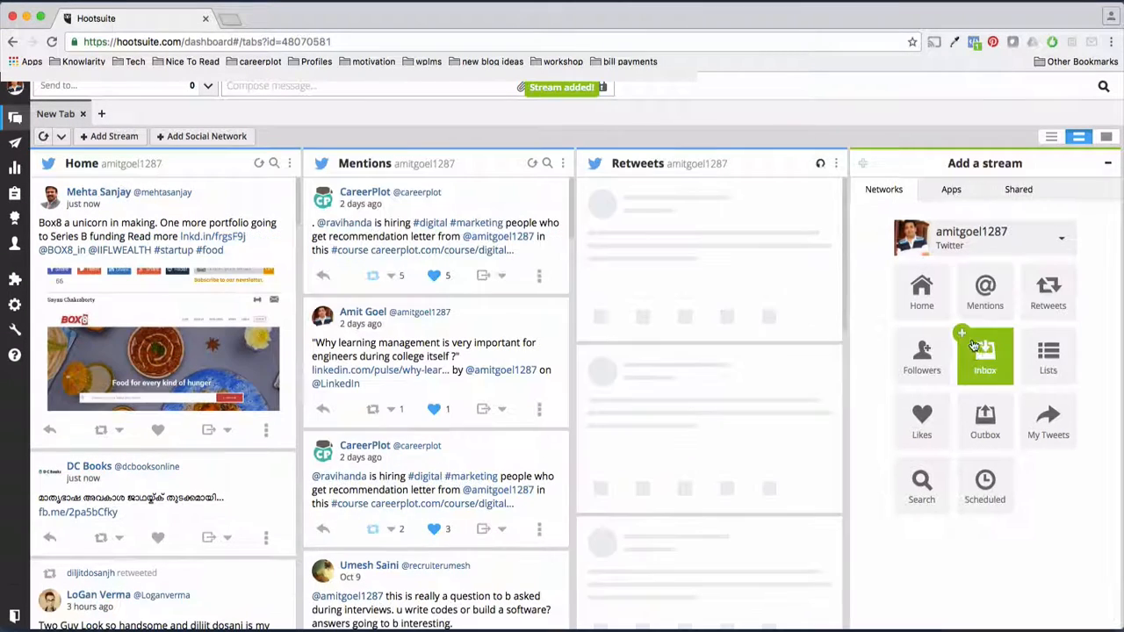
click(978, 365)
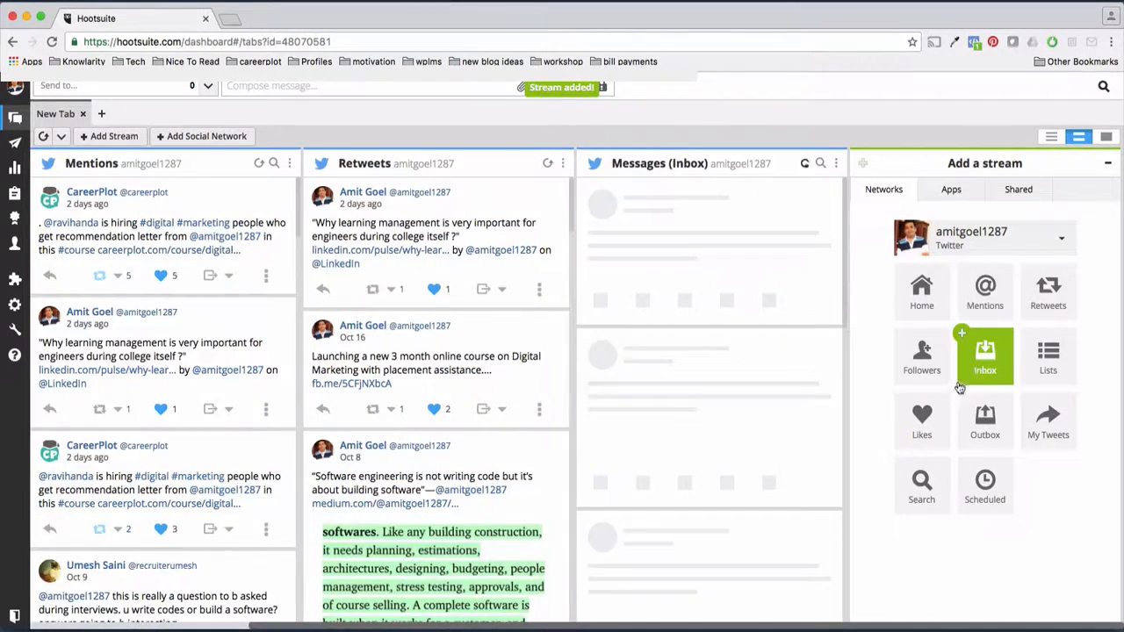
click(994, 497)
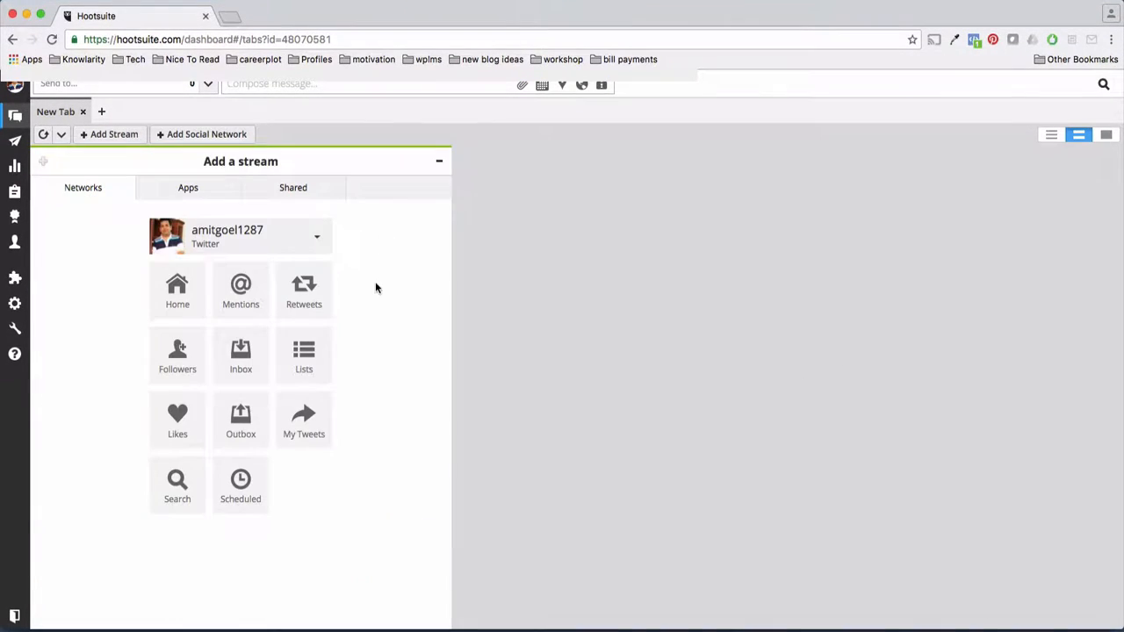
Add Home, Mentions, Retweets, Inbox and Scheduled streams for the personal Twitter profile to the new tab.
click(177, 294)
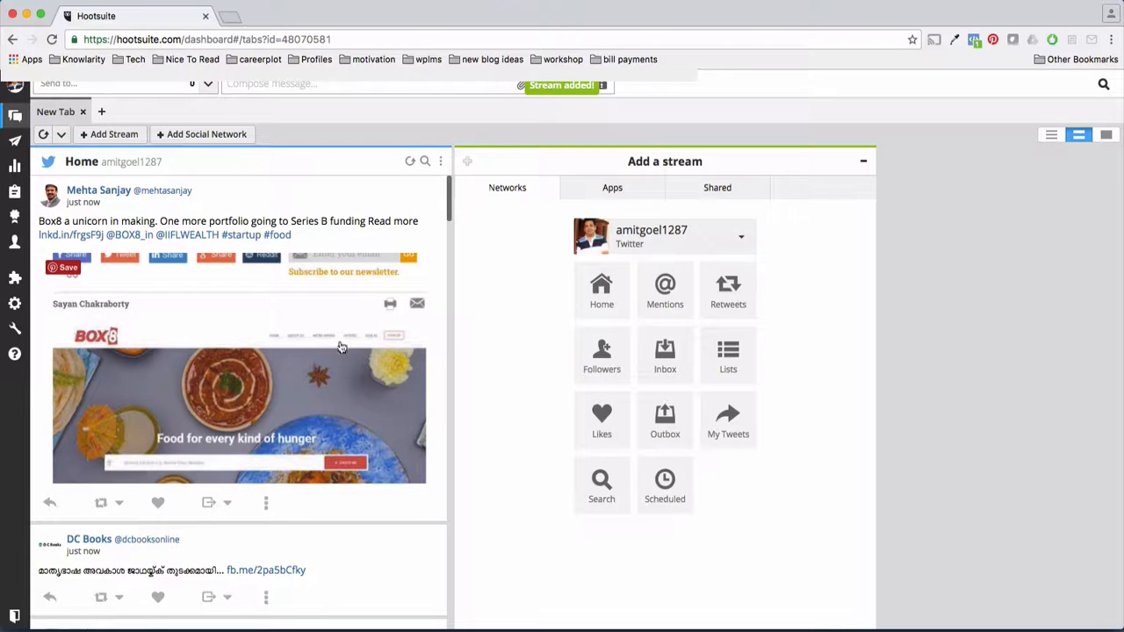
click(660, 298)
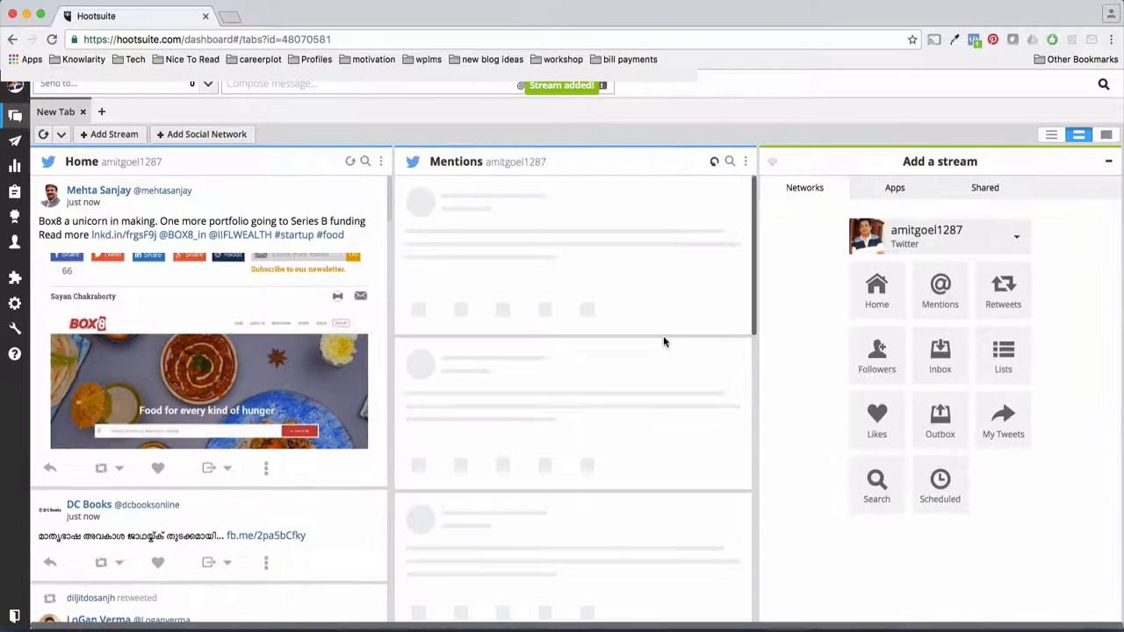
click(997, 316)
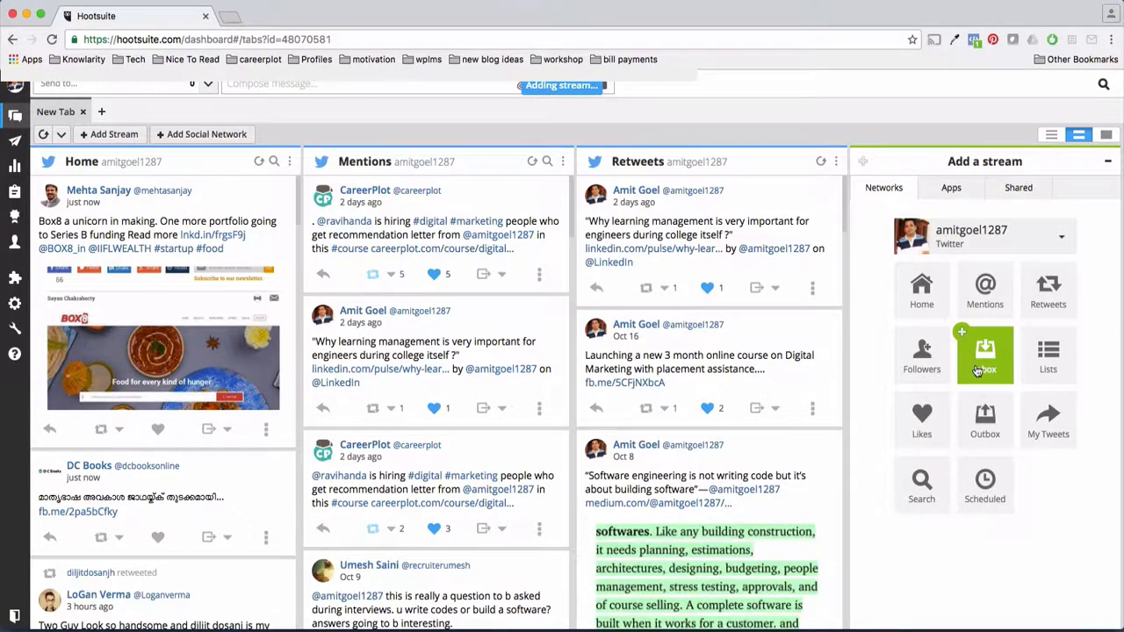
click(977, 367)
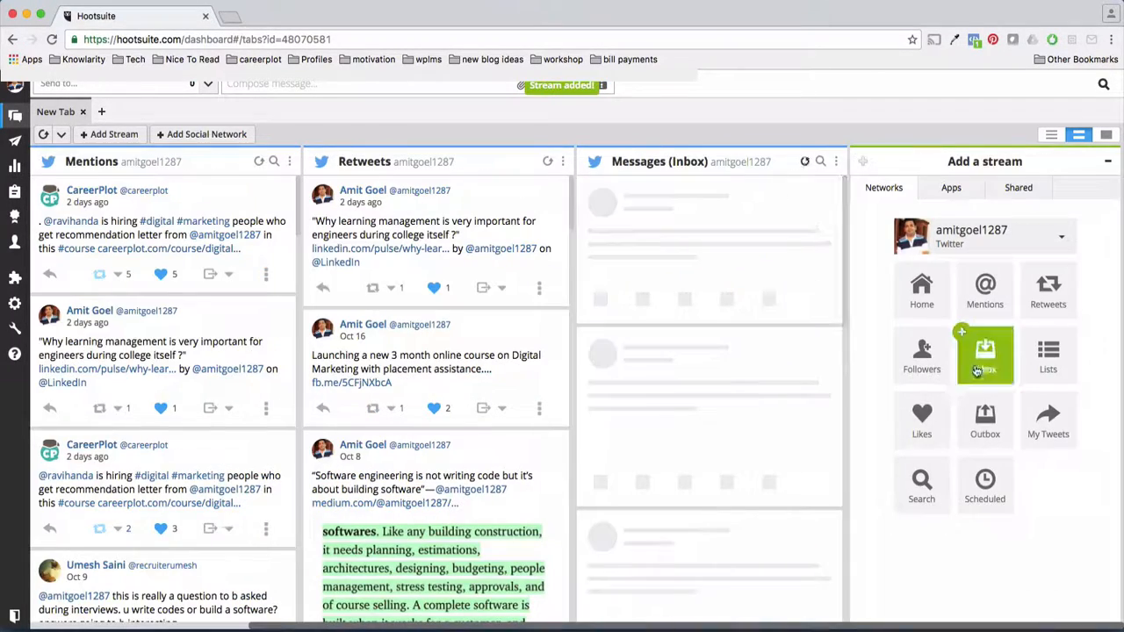
click(992, 493)
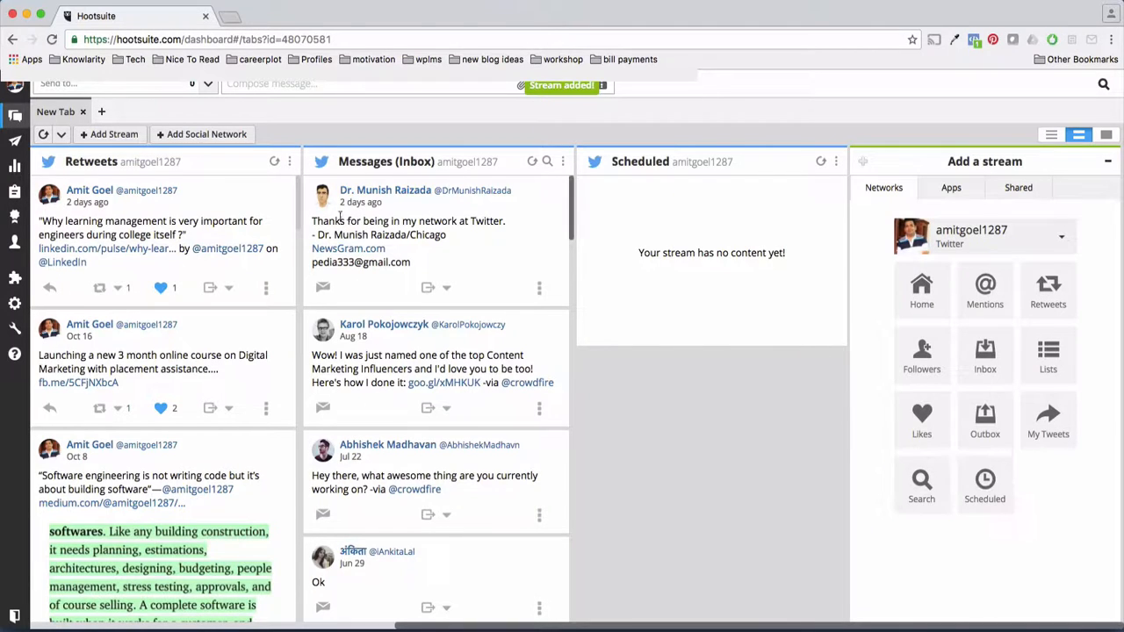
Delete the Retweets stream from the new tab, keeping the Home, Mentions, Inbox and Scheduled streams.
click(289, 162)
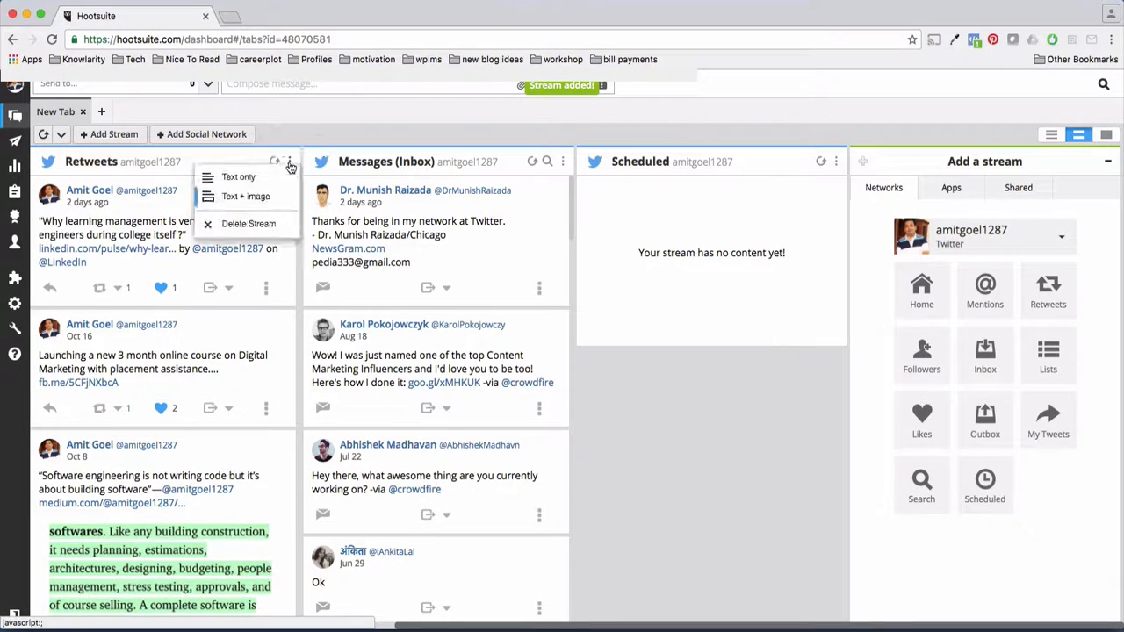
click(262, 227)
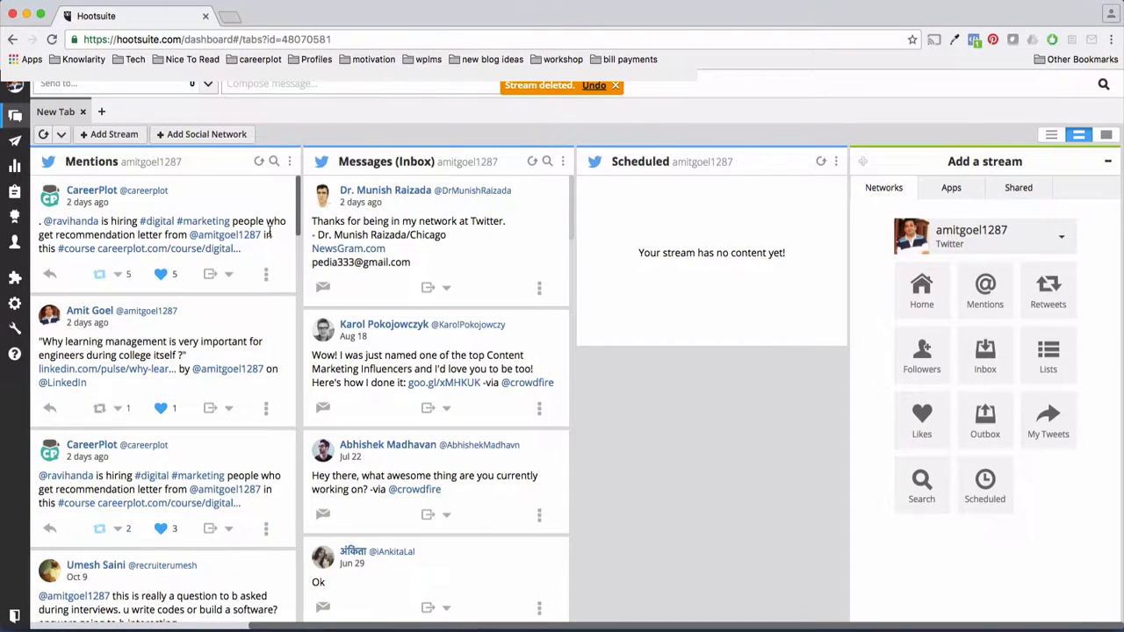
drag(587, 624, 389, 620)
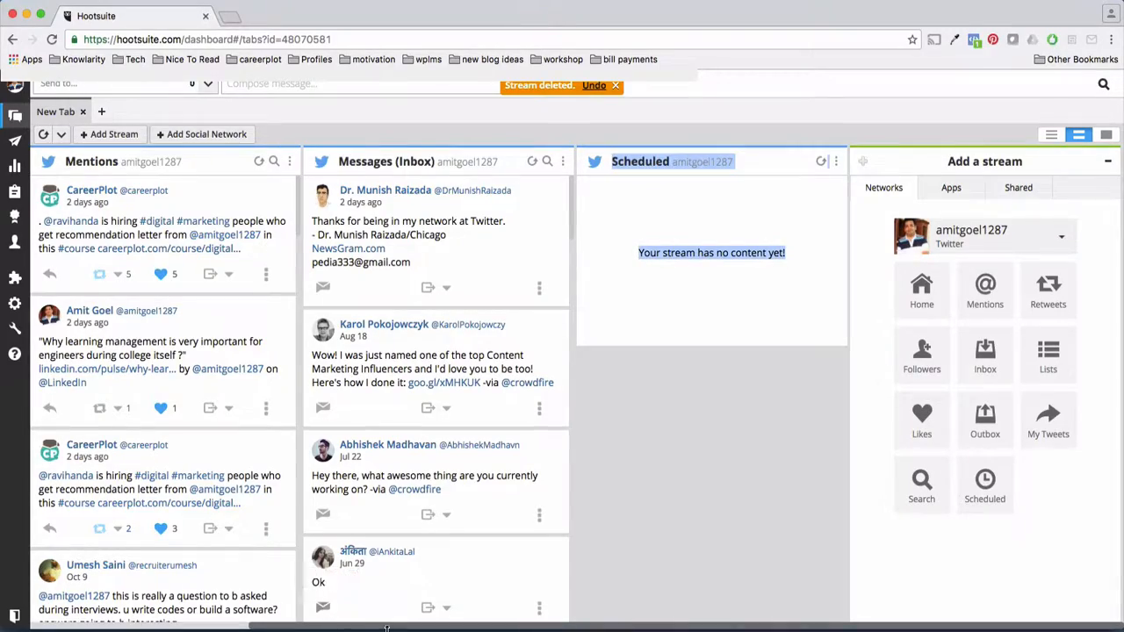
click(409, 605)
click(628, 559)
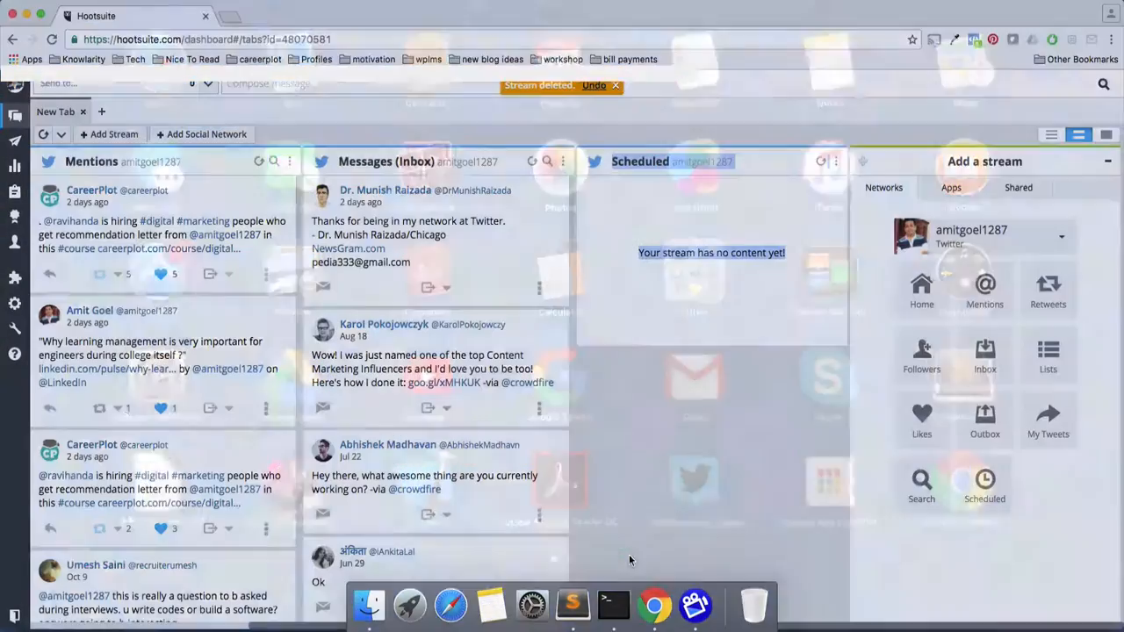
drag(728, 625, 341, 630)
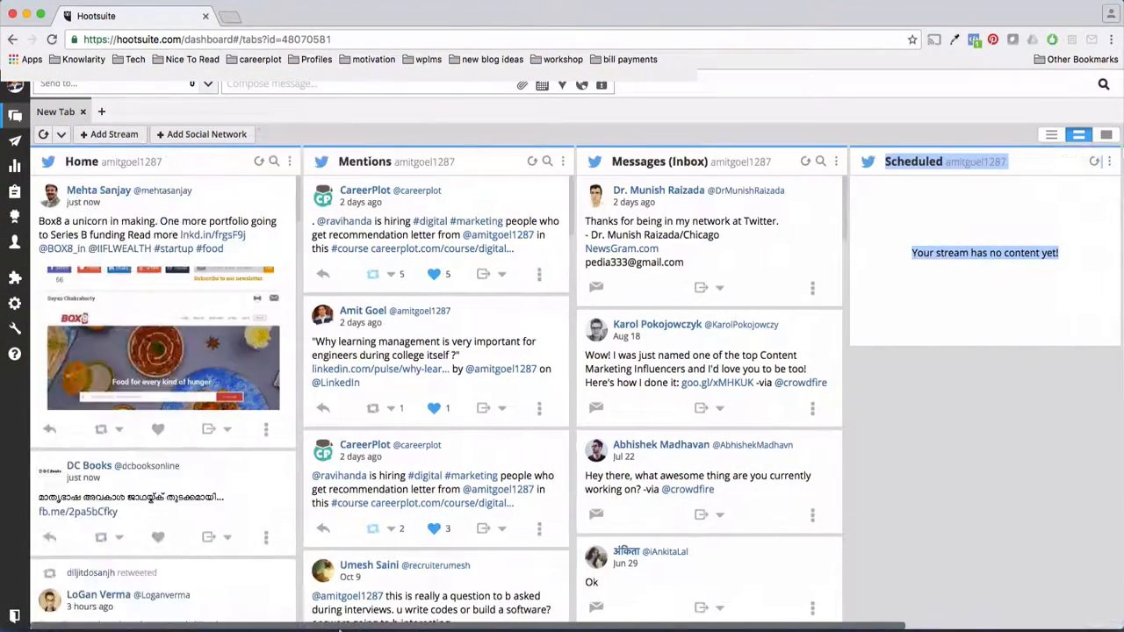
click(1084, 458)
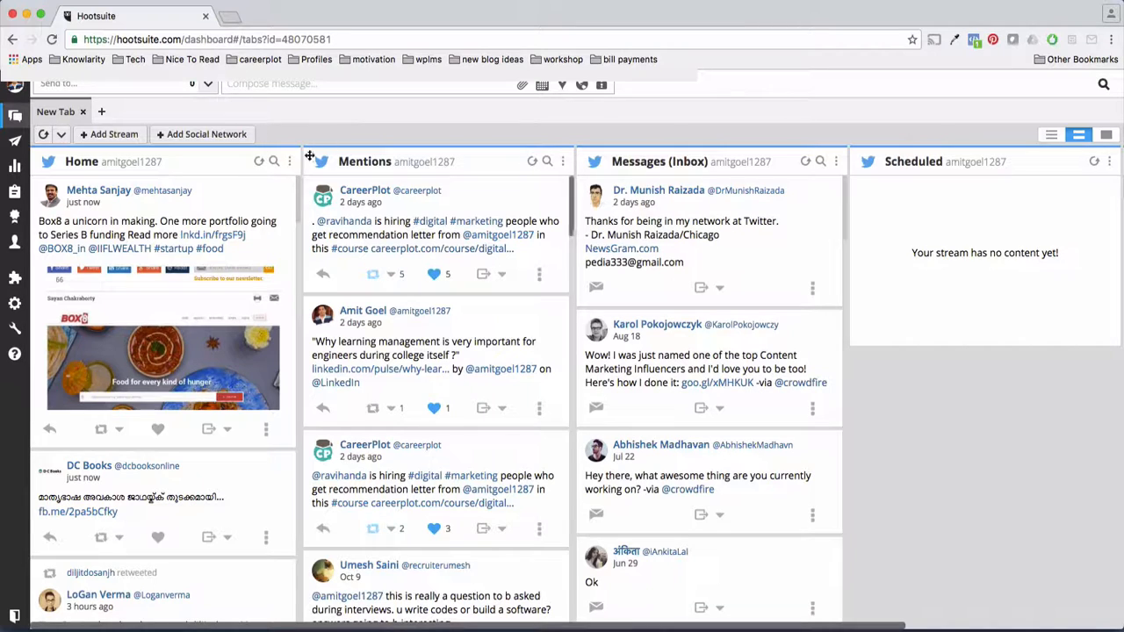
click(207, 85)
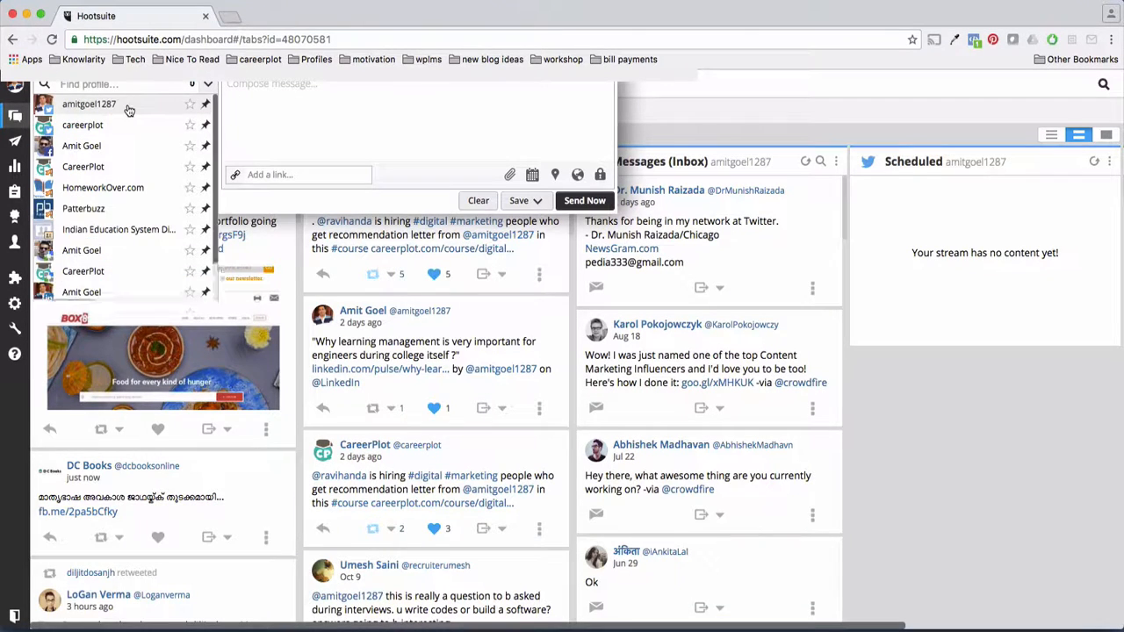
click(209, 85)
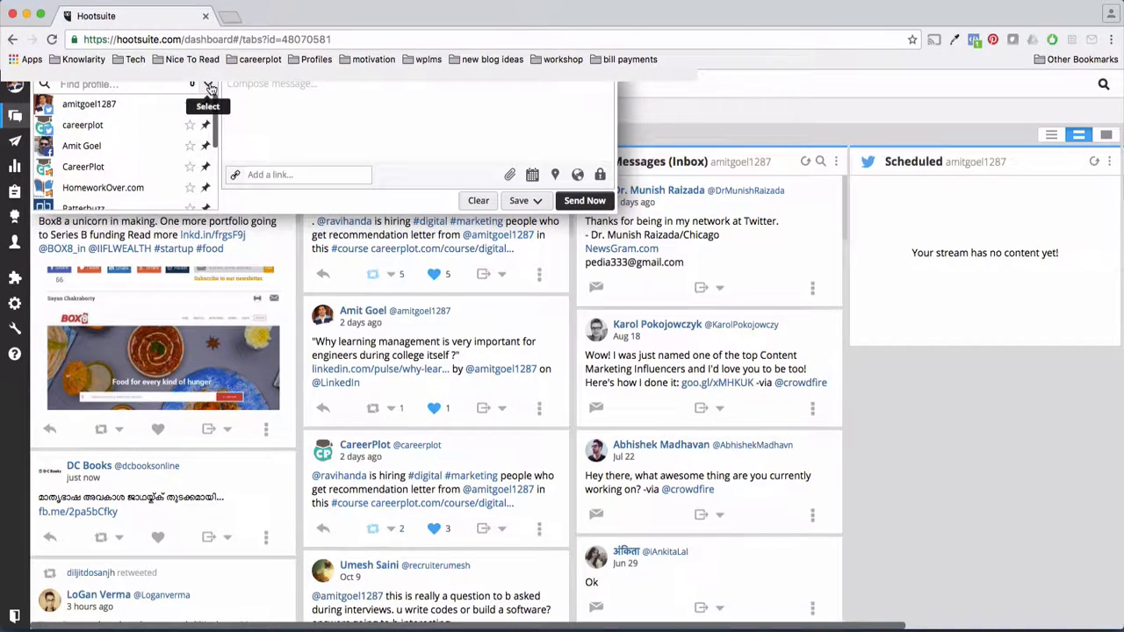
click(703, 102)
click(151, 87)
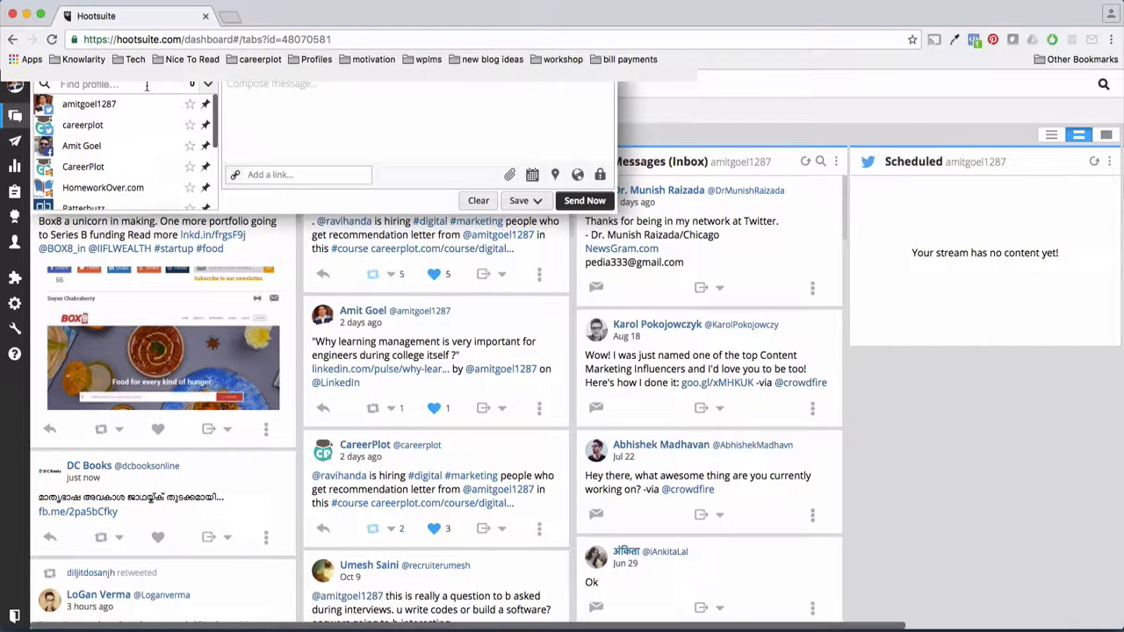
click(662, 87)
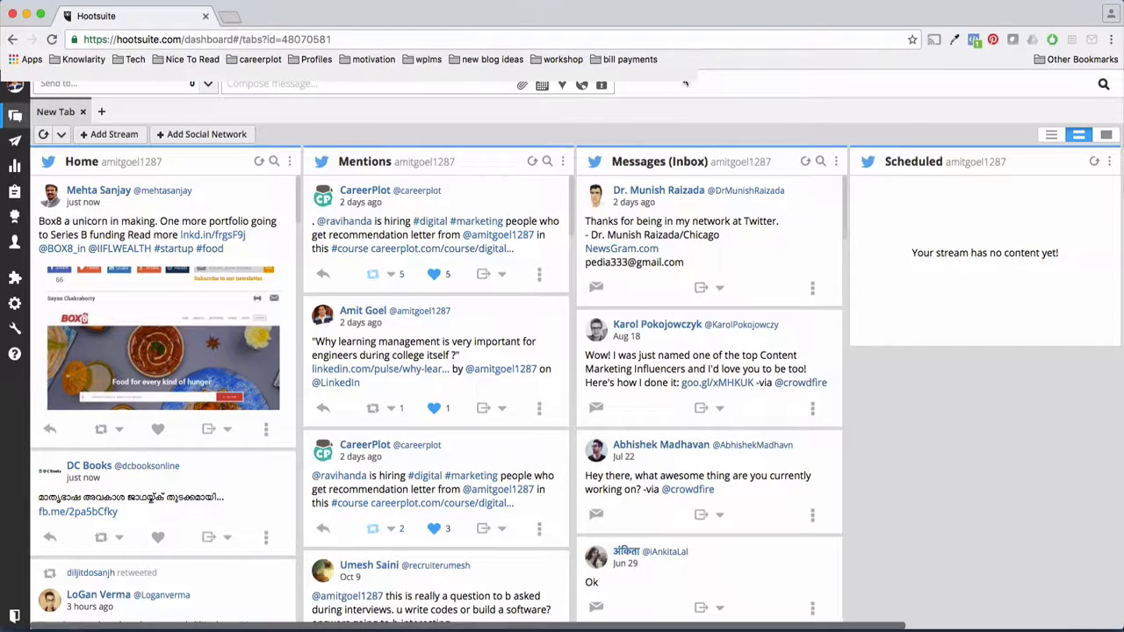
Compose a message for the personal Twitter profile reading "Scheduling my first tweet" and enter careerplot.com as its link.
click(208, 85)
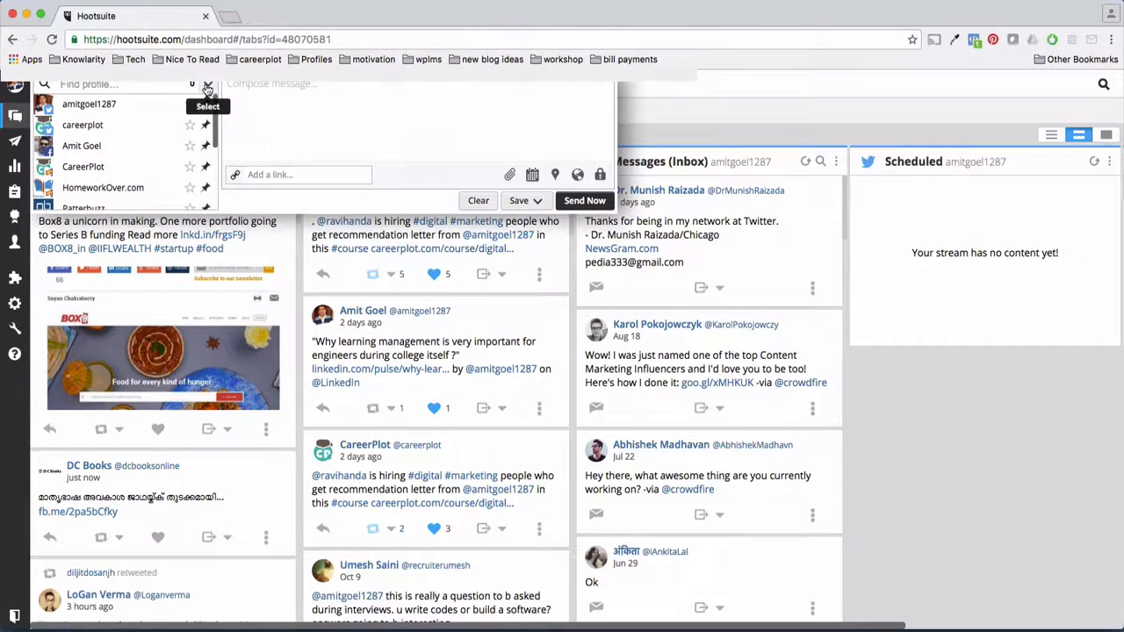
click(116, 109)
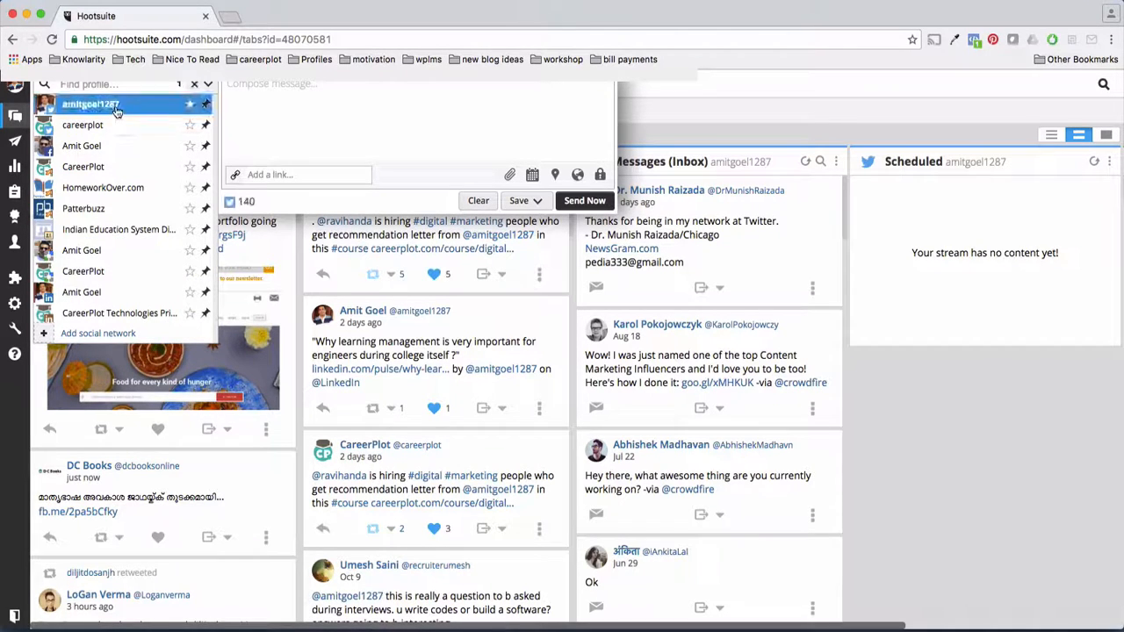
click(318, 103)
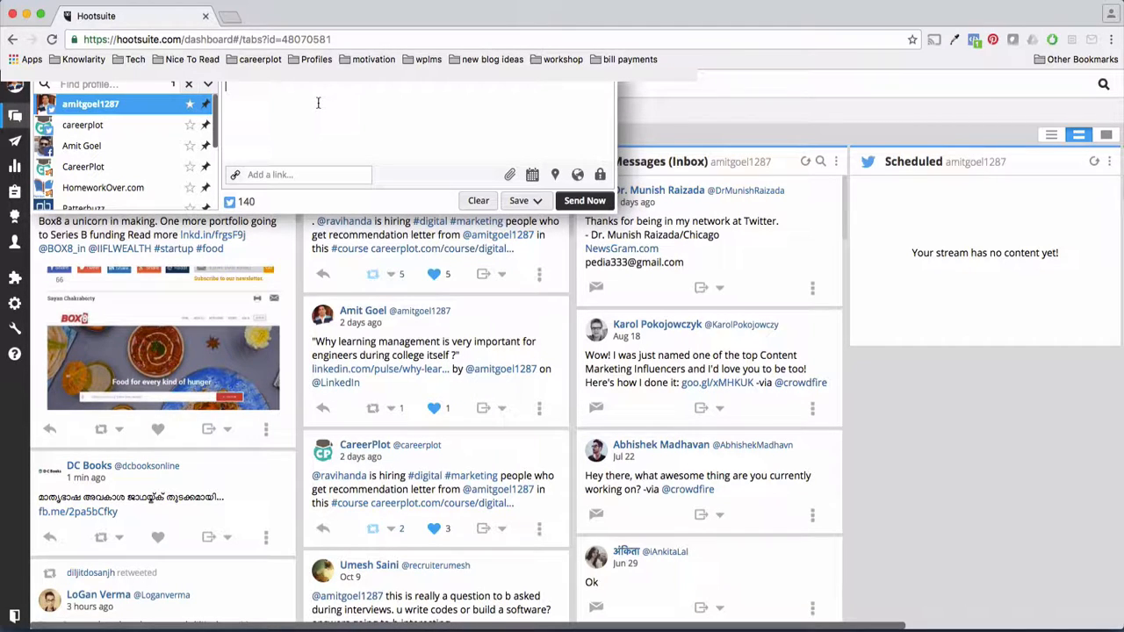
text(Scheduling my first tweet)
click(293, 174)
text(ca)
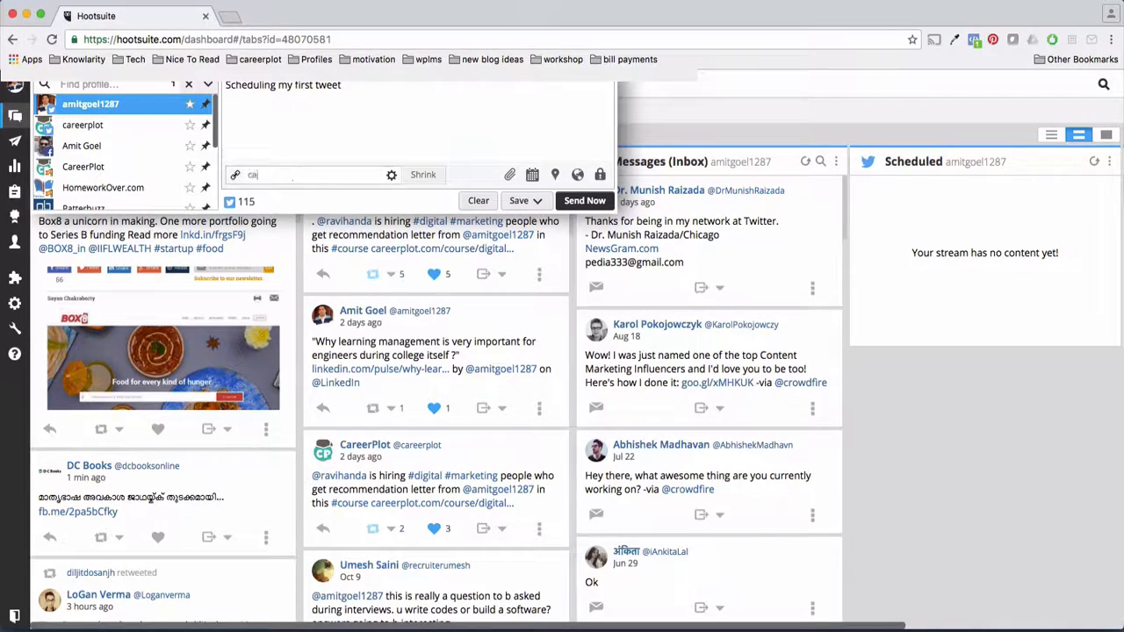
text(reerplot.com)
click(344, 138)
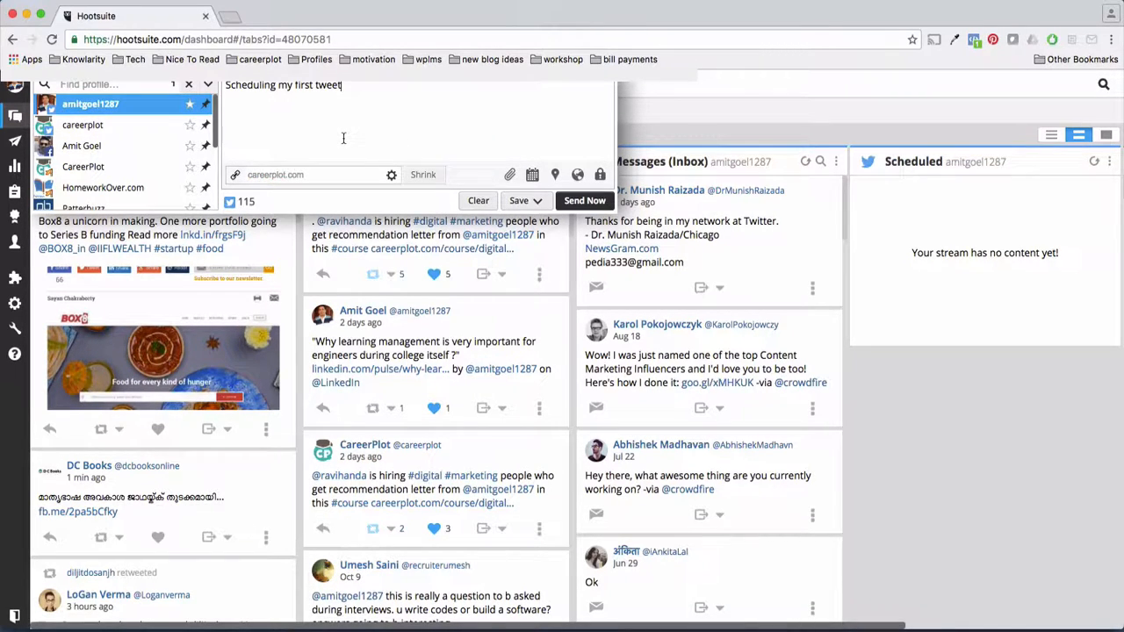
Schedule the tweet for 2016-10-25 at 11:30 AM and submit it without shrinking the link.
click(533, 176)
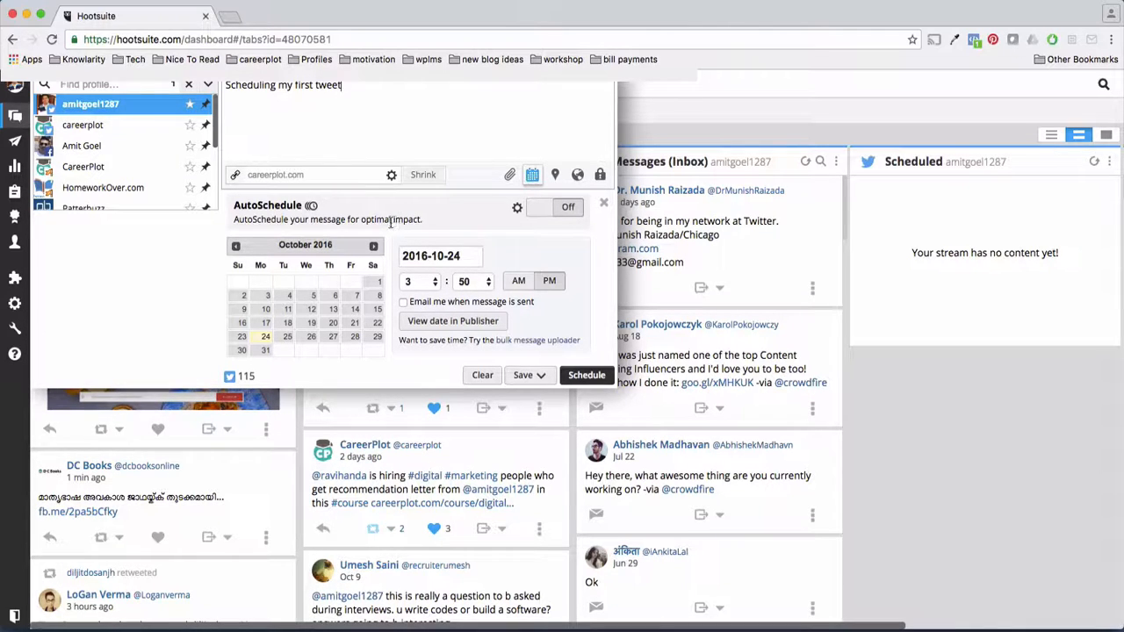
click(288, 339)
click(421, 283)
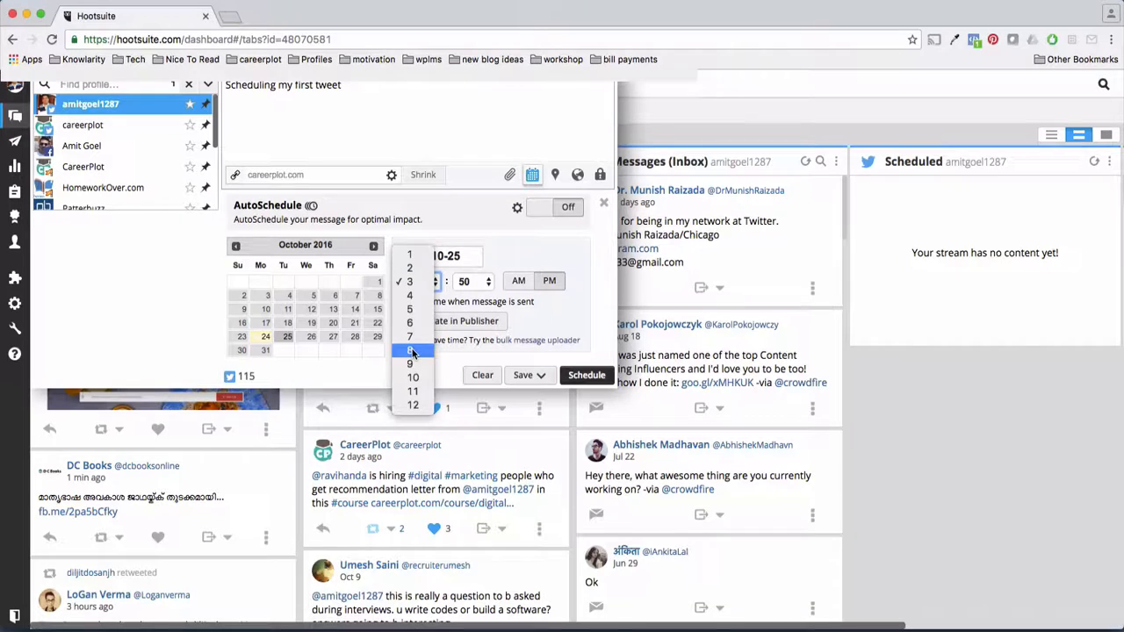
click(412, 351)
click(420, 287)
click(416, 322)
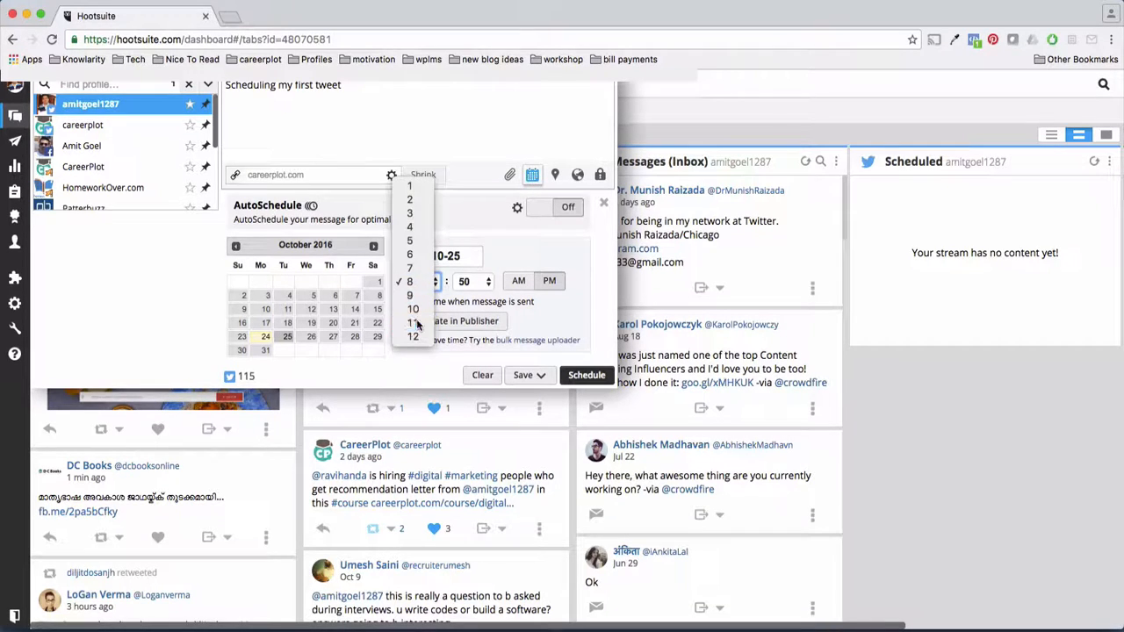
click(468, 282)
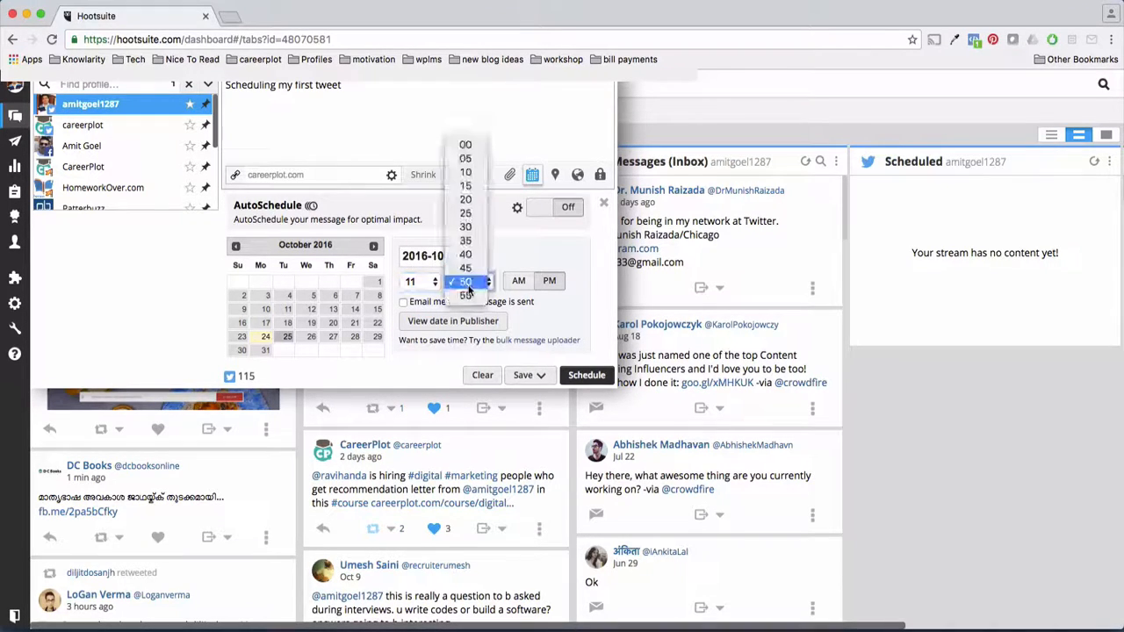
click(472, 228)
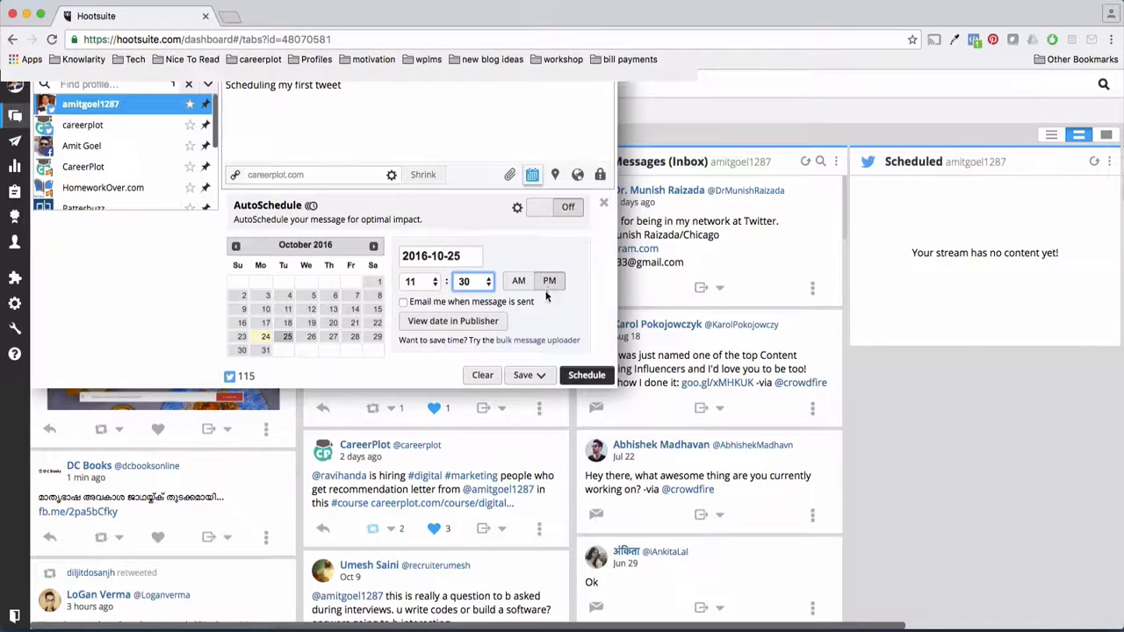
click(520, 282)
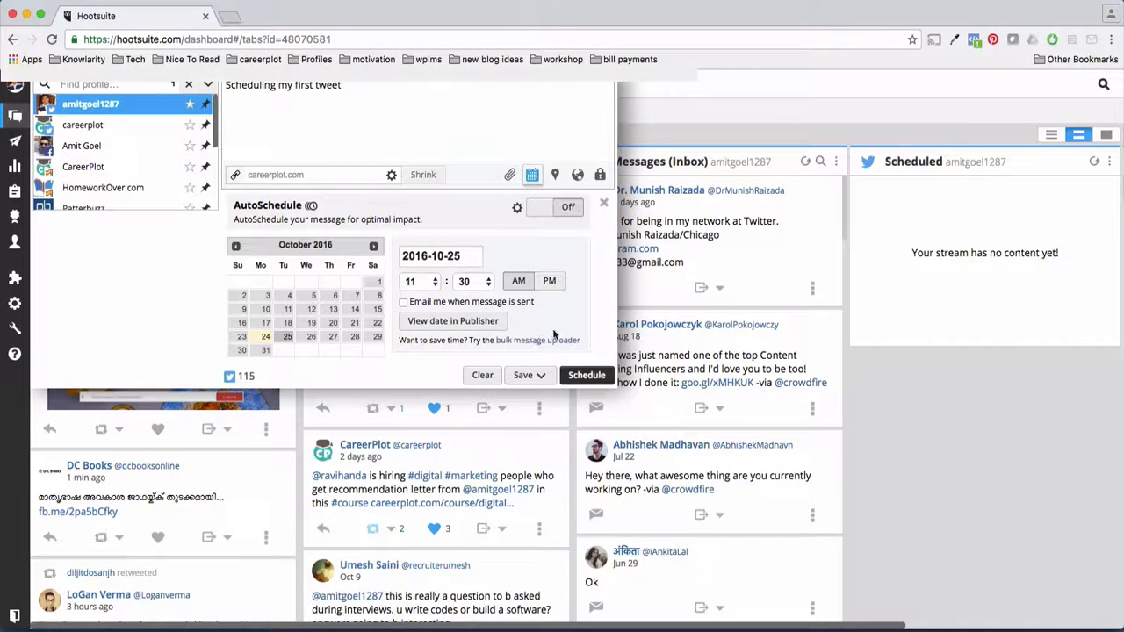
click(594, 378)
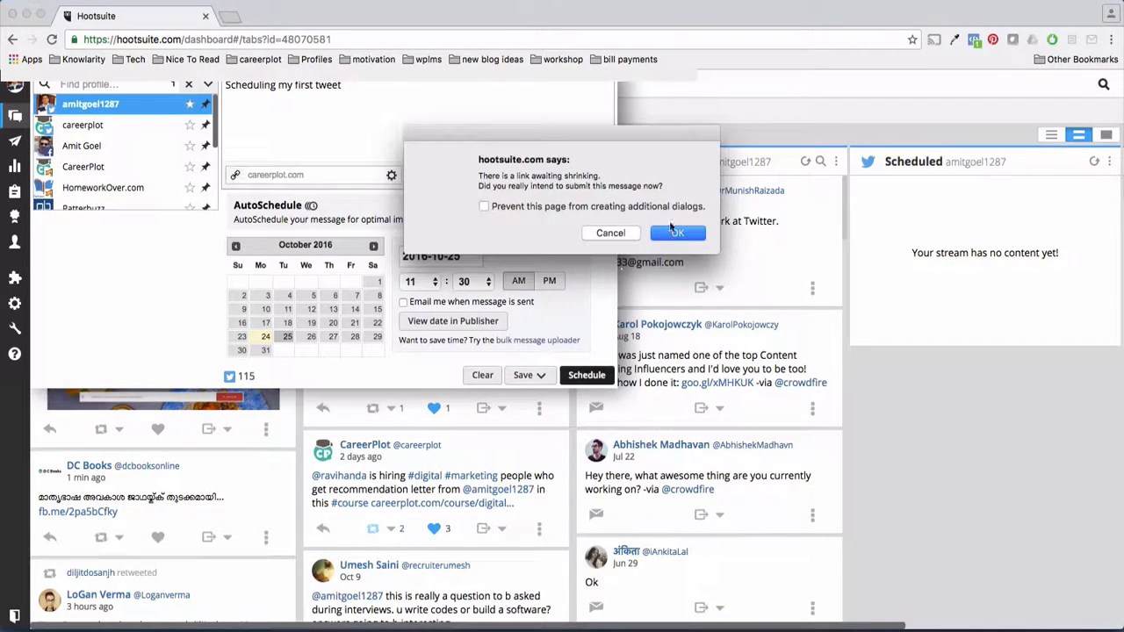
click(674, 232)
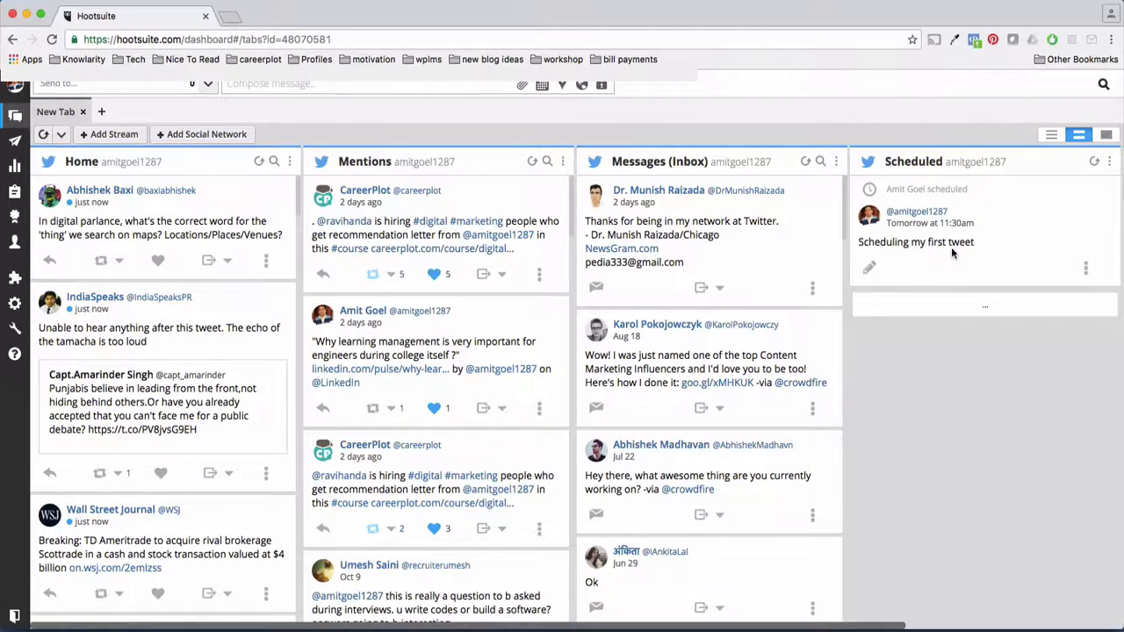
Rename the new tab as "twitter" followed by the personal Twitter handle.
double_click(51, 112)
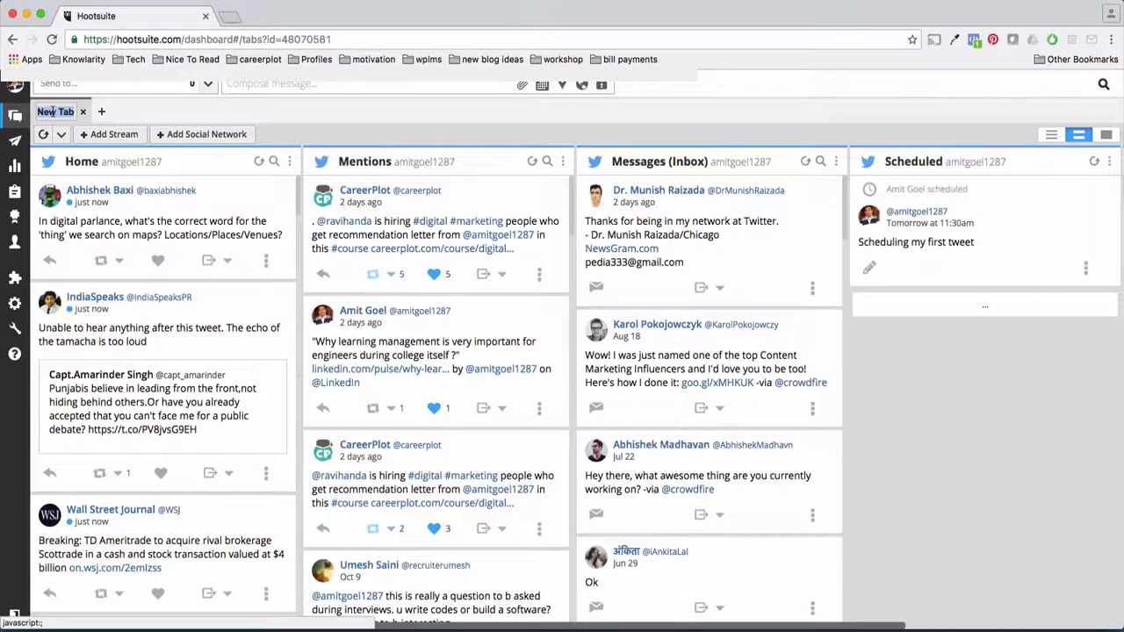
text(t)
text(witter amitgoel12)
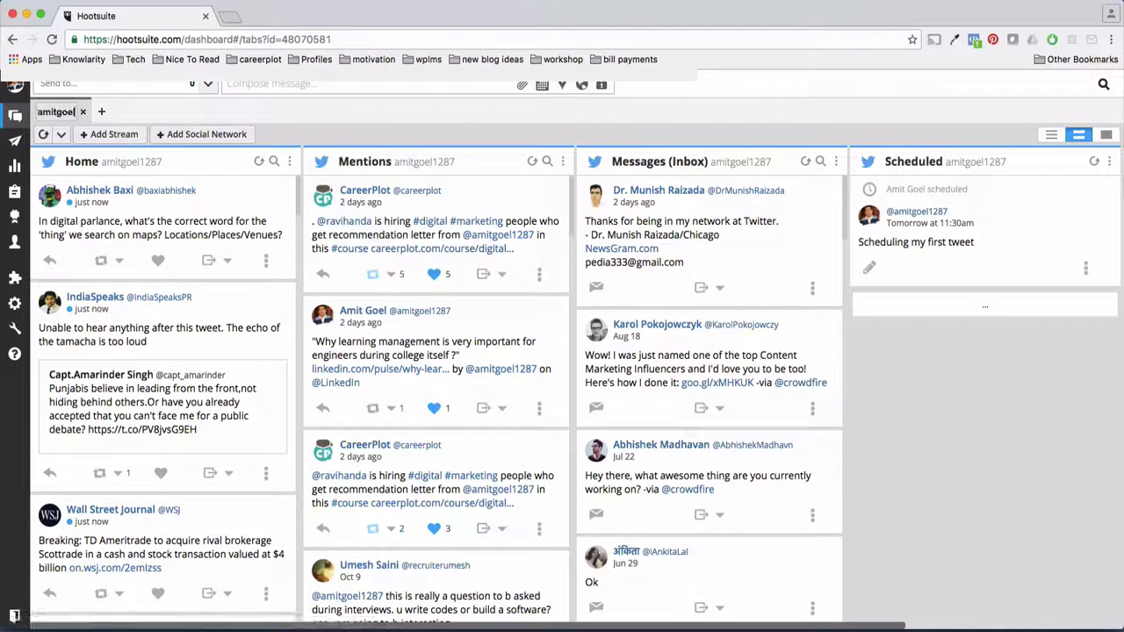
text(87)
key(Return)
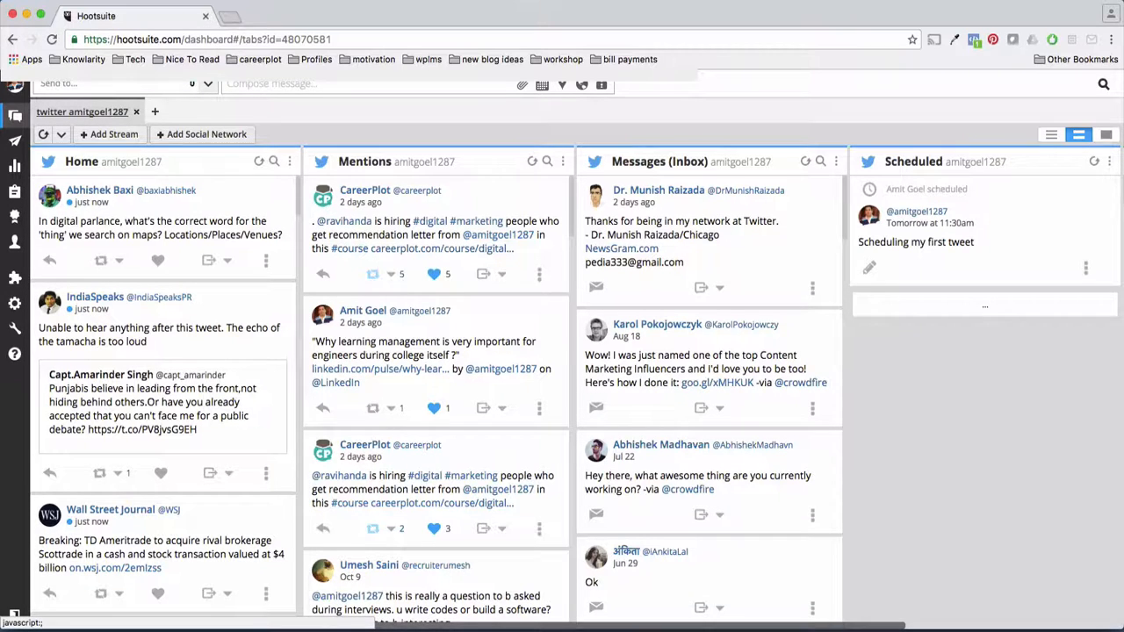
Create a second tab and add Timeline, Events and Scheduled streams for the personal Facebook profile.
click(155, 112)
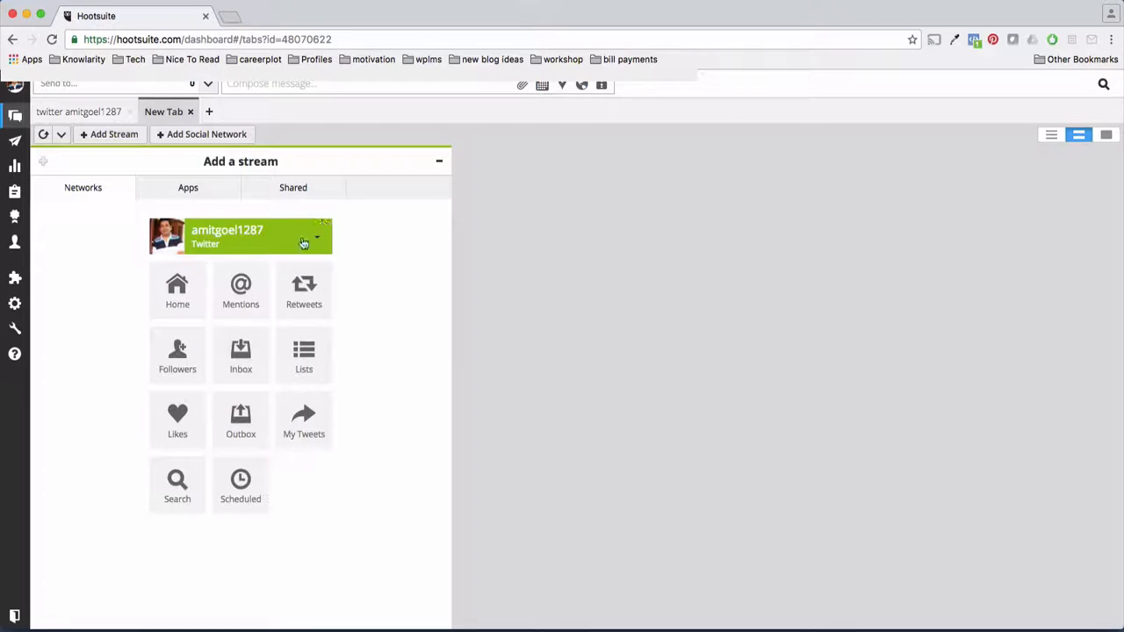
click(283, 240)
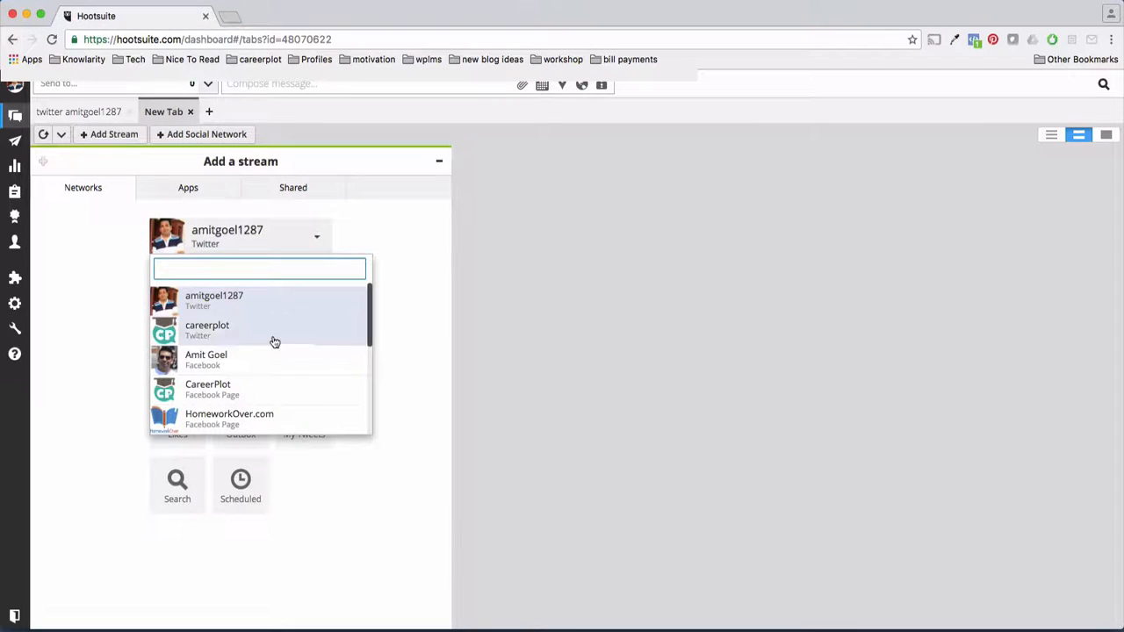
click(276, 367)
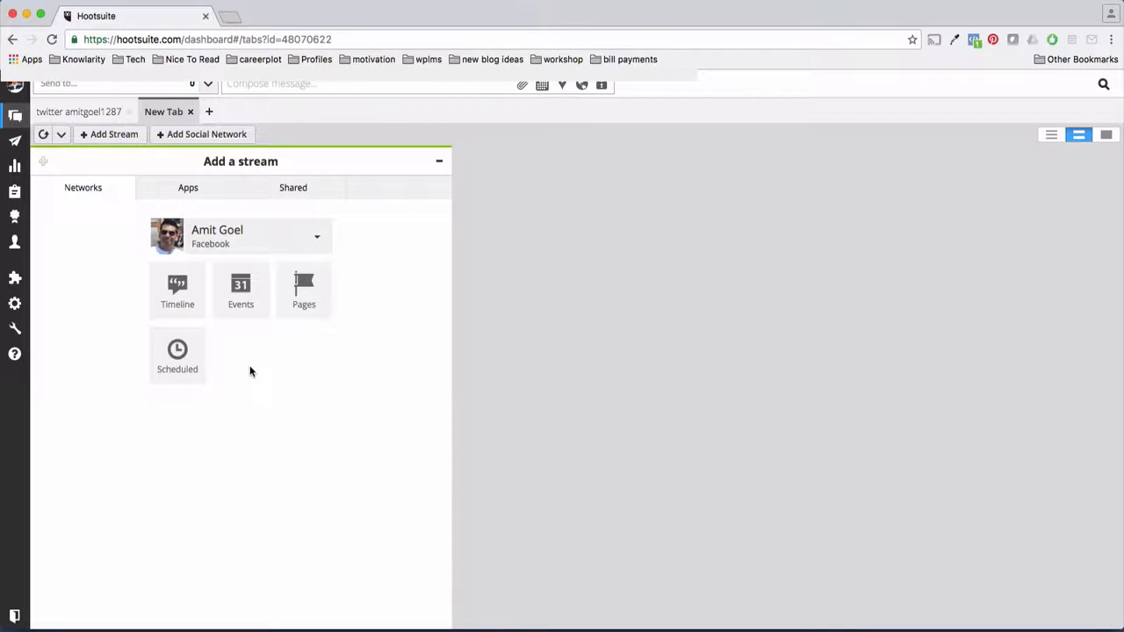
click(181, 293)
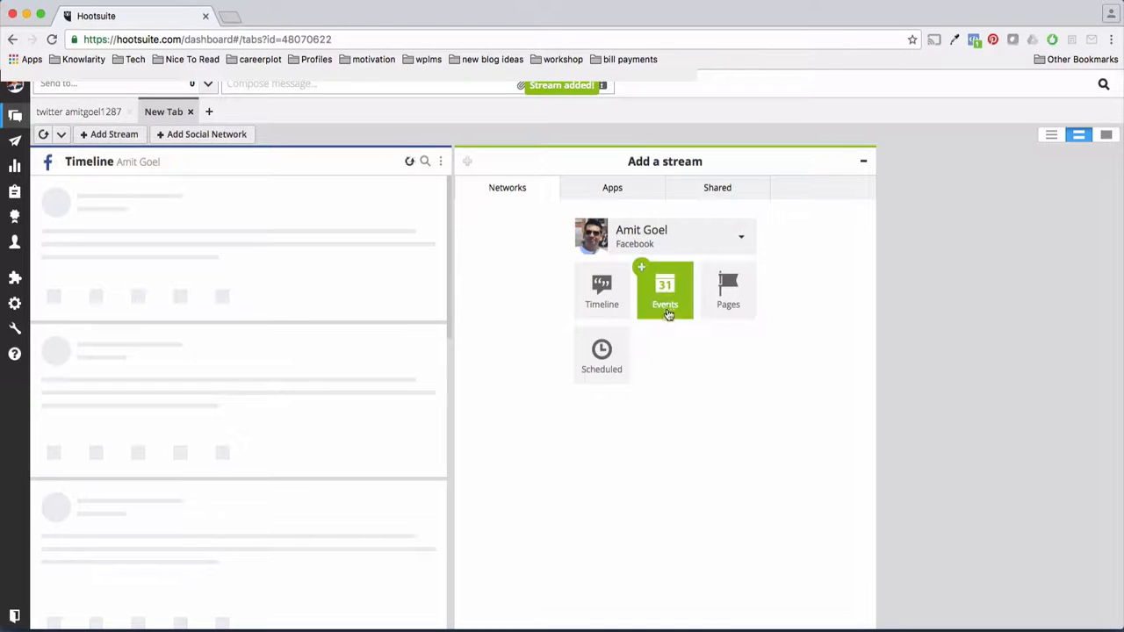
click(663, 315)
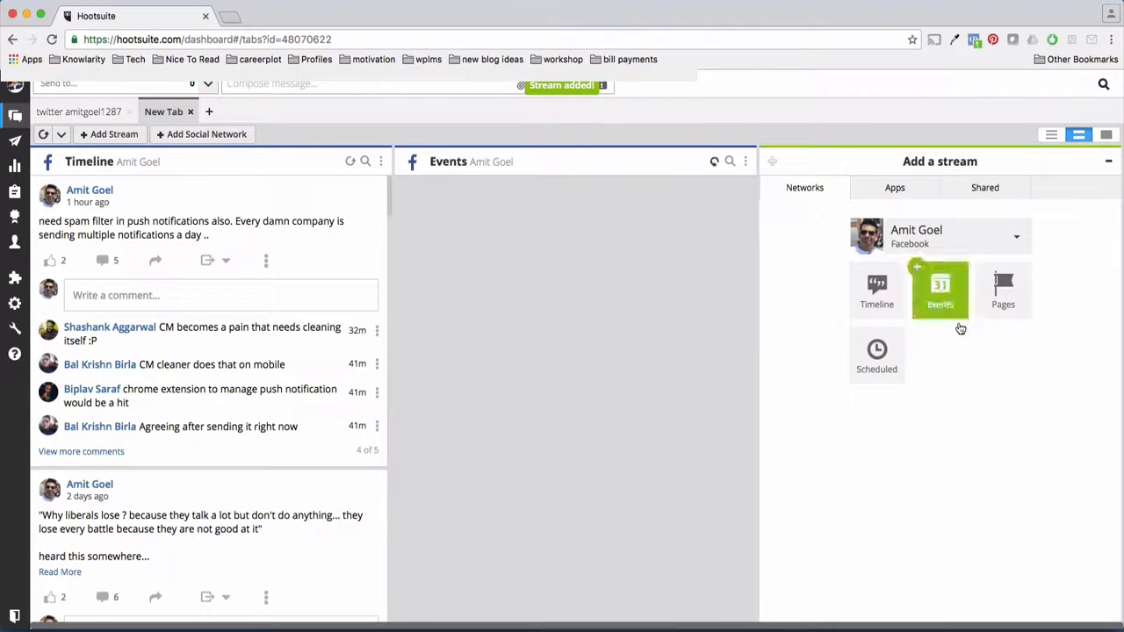
click(894, 368)
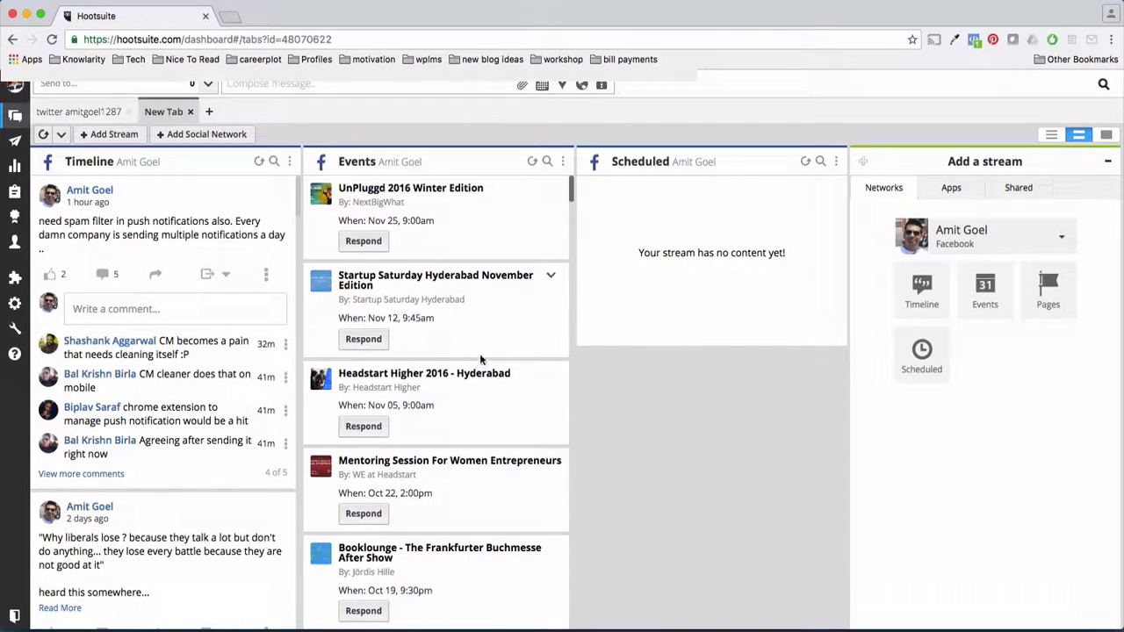
Compose a message for the personal Facebook profile reading "scheduling my first facebook post" and enter careerplot.com as its link.
click(210, 86)
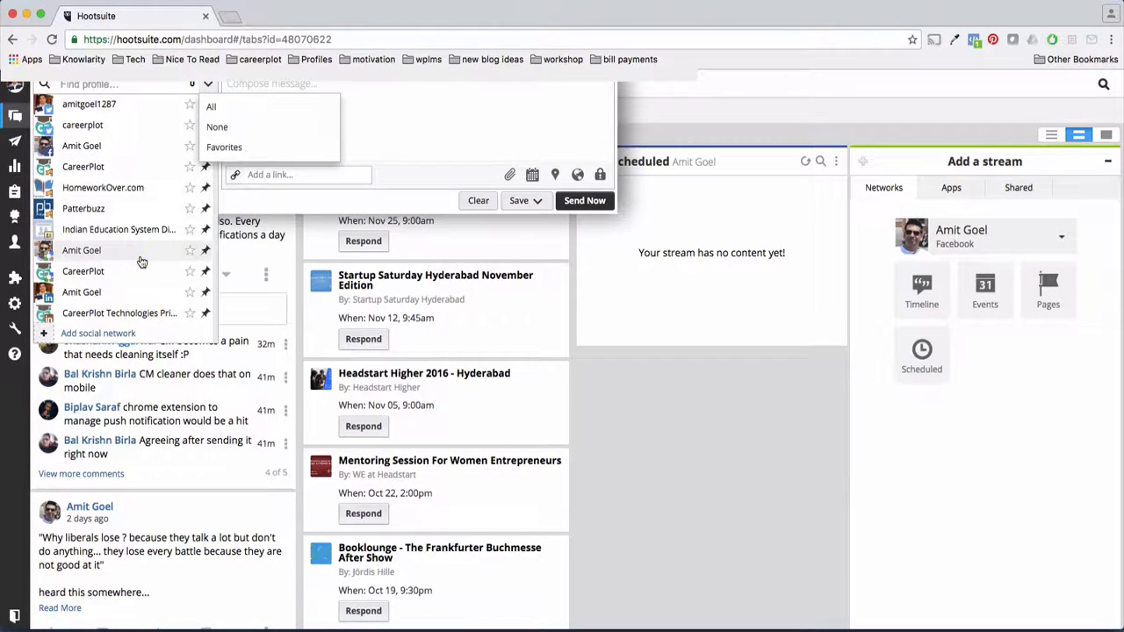
click(131, 150)
click(303, 95)
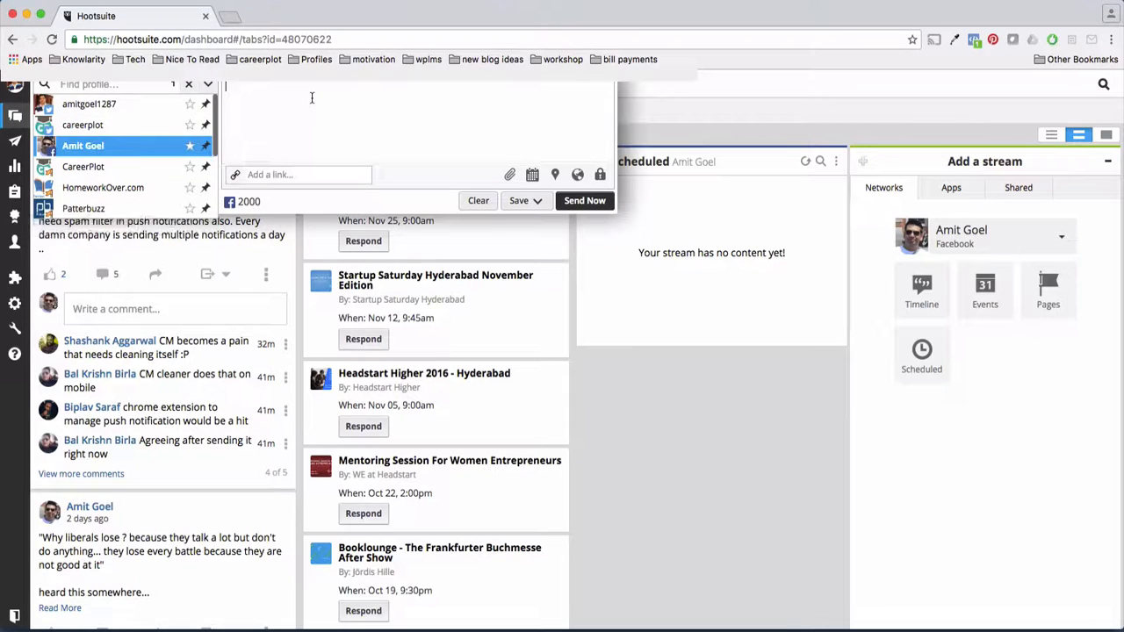
text(scheudling)
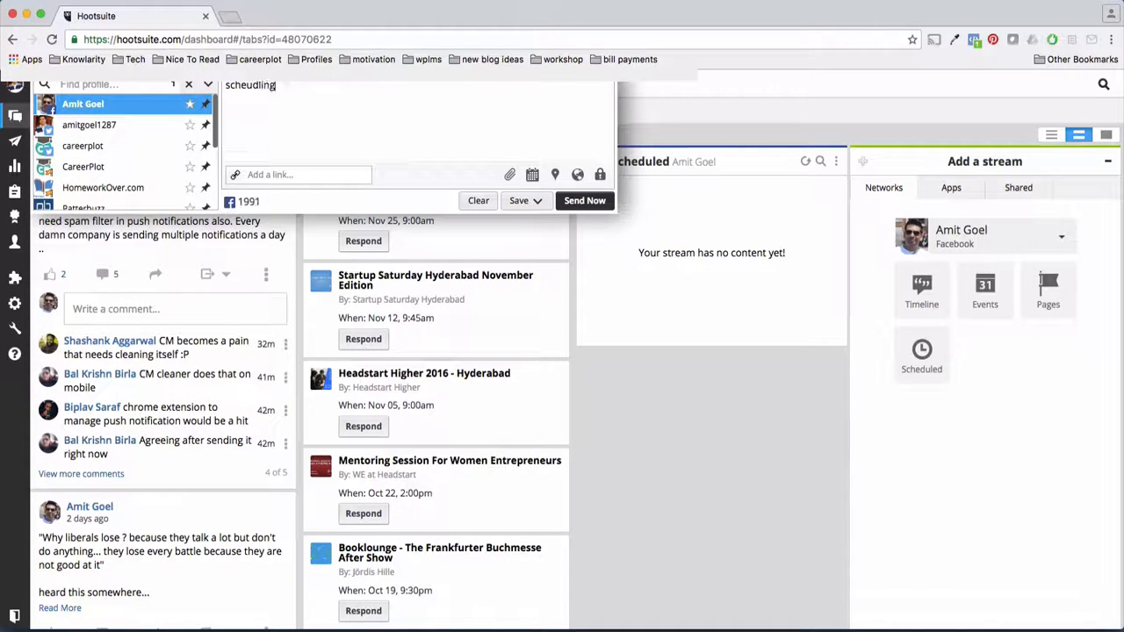
text( my first facebook post)
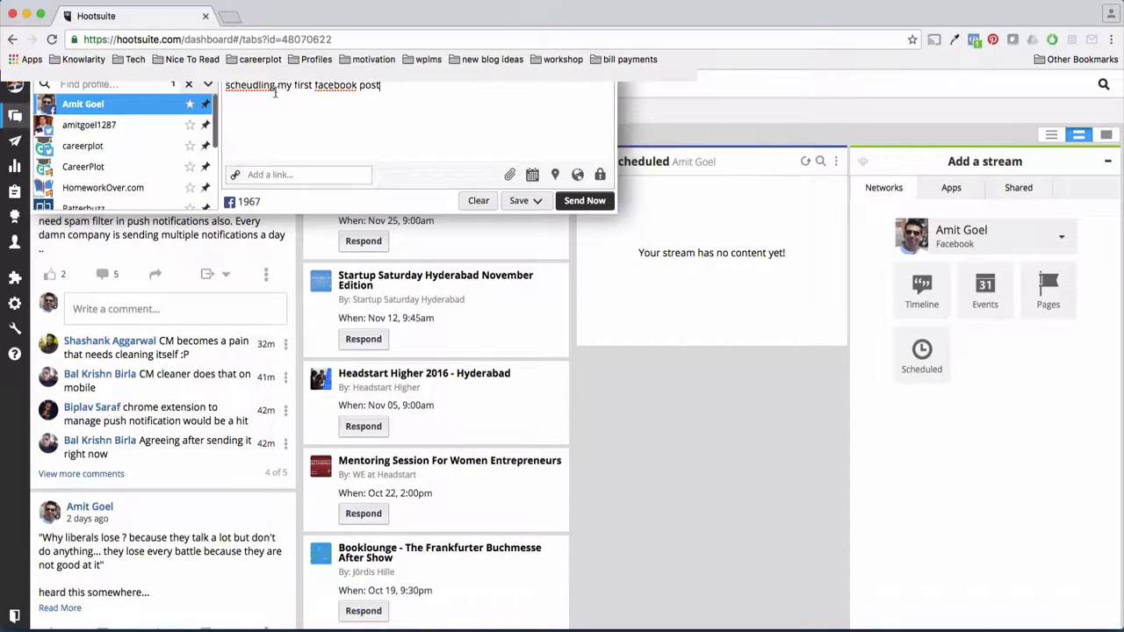
click(258, 86)
key(BackSpace)
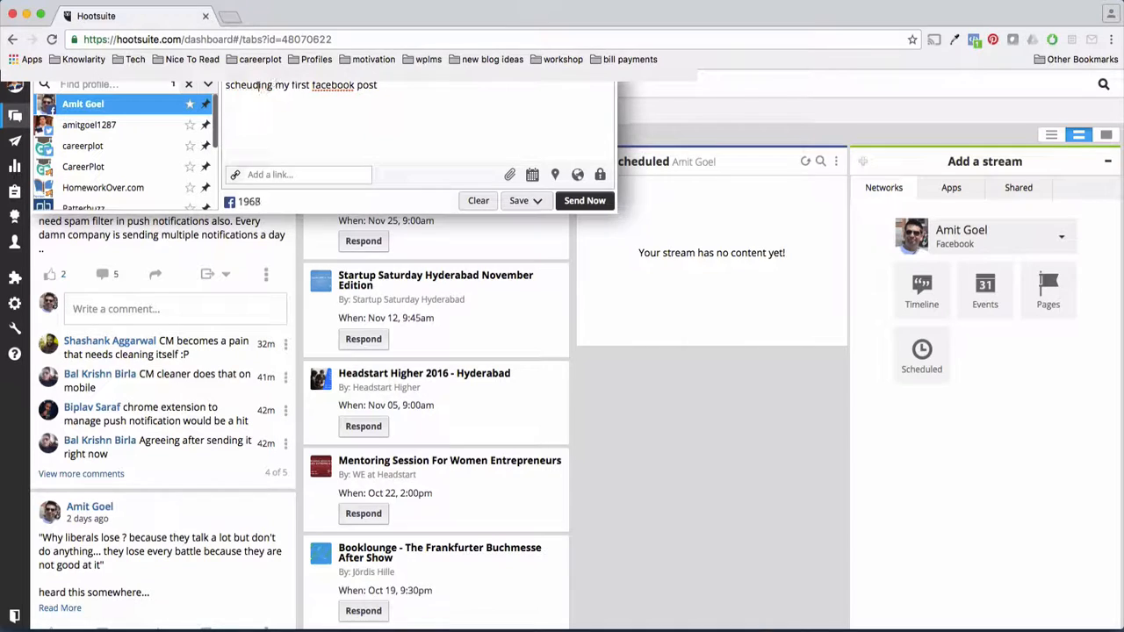
click(249, 85)
key(BackSpace)
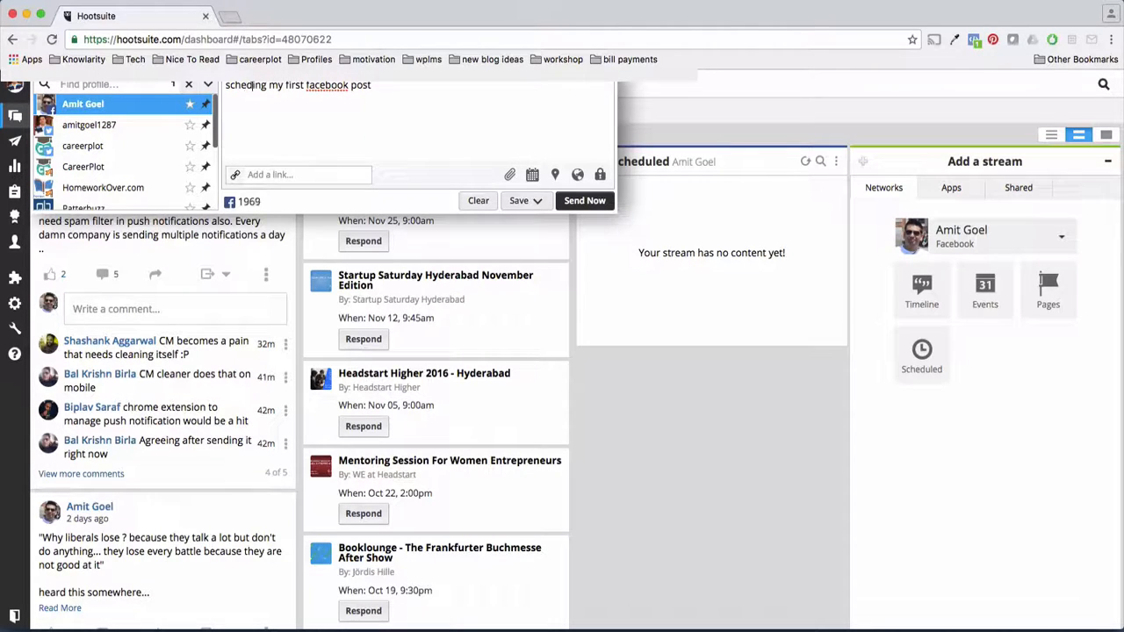
text(ul)
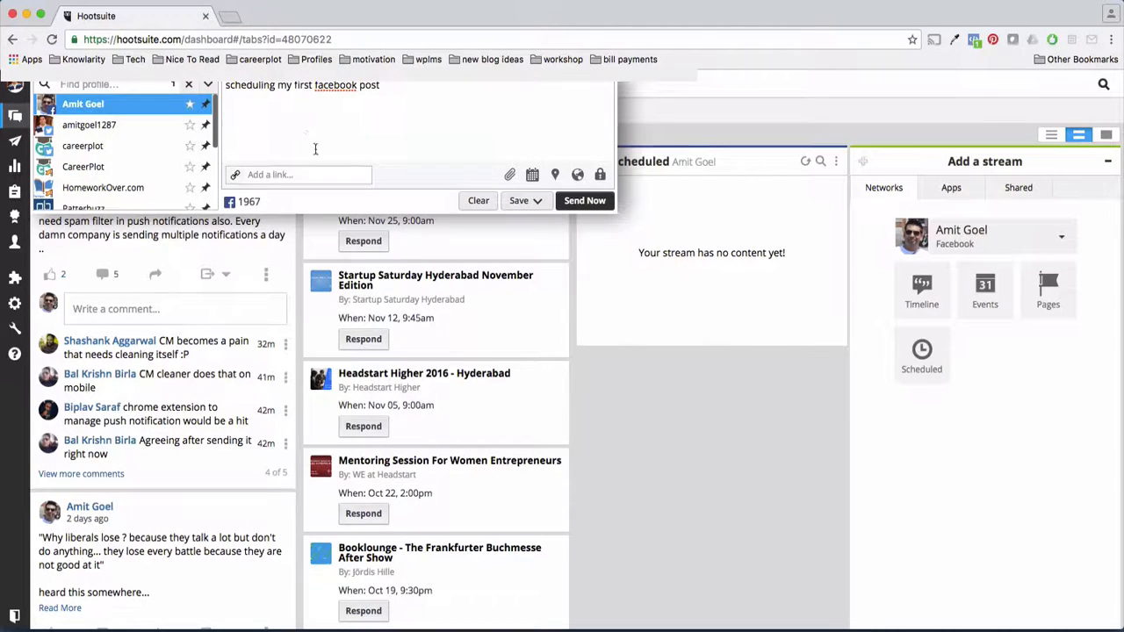
click(313, 177)
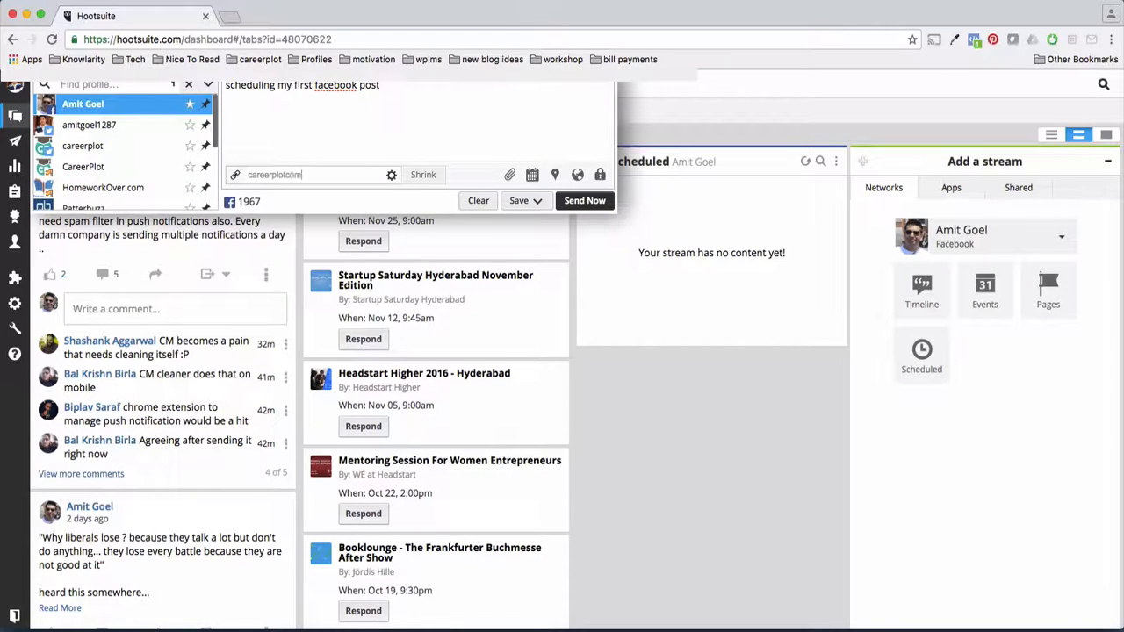
text(careerplot.com)
Schedule the Facebook post for 2016-10-25 at 12:30 PM and submit it without shrinking the link.
click(532, 174)
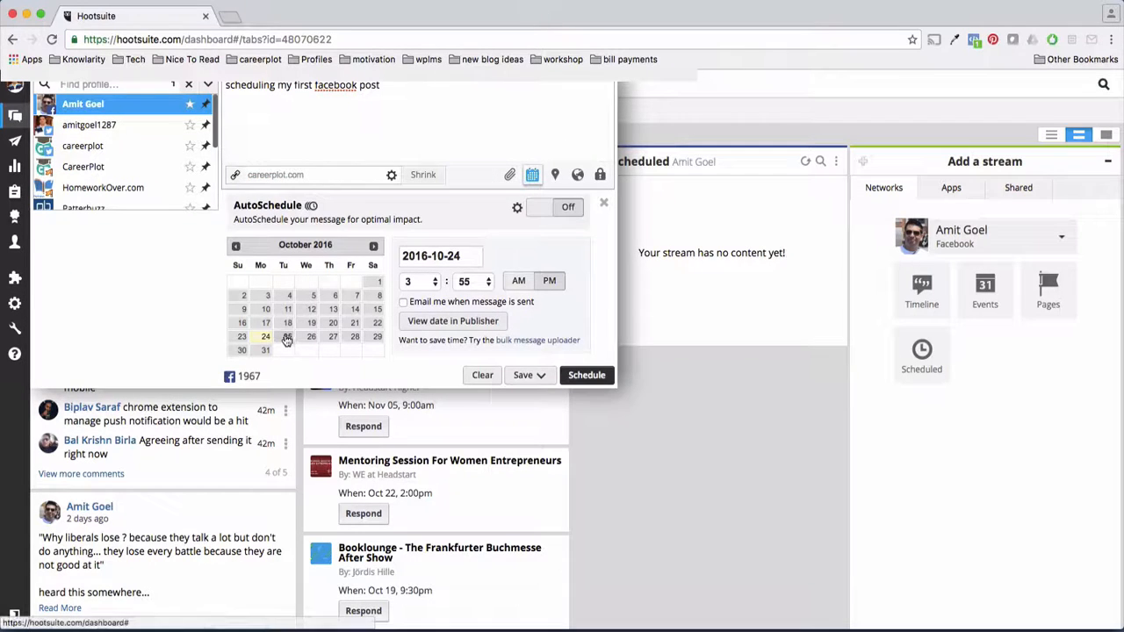
click(287, 339)
click(437, 282)
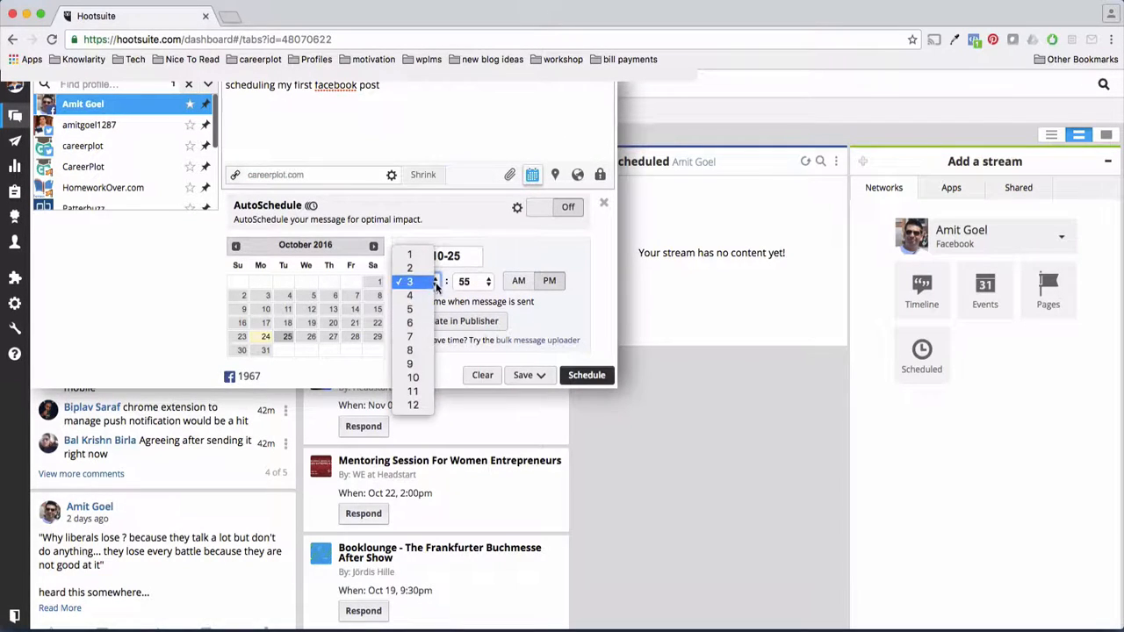
click(484, 304)
click(474, 281)
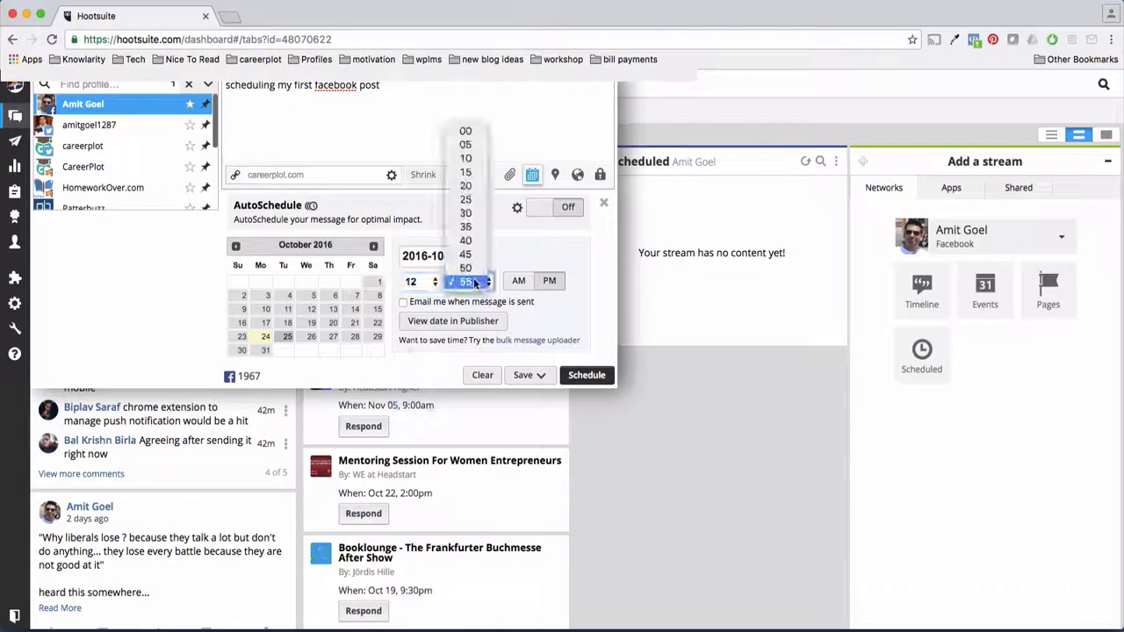
click(467, 214)
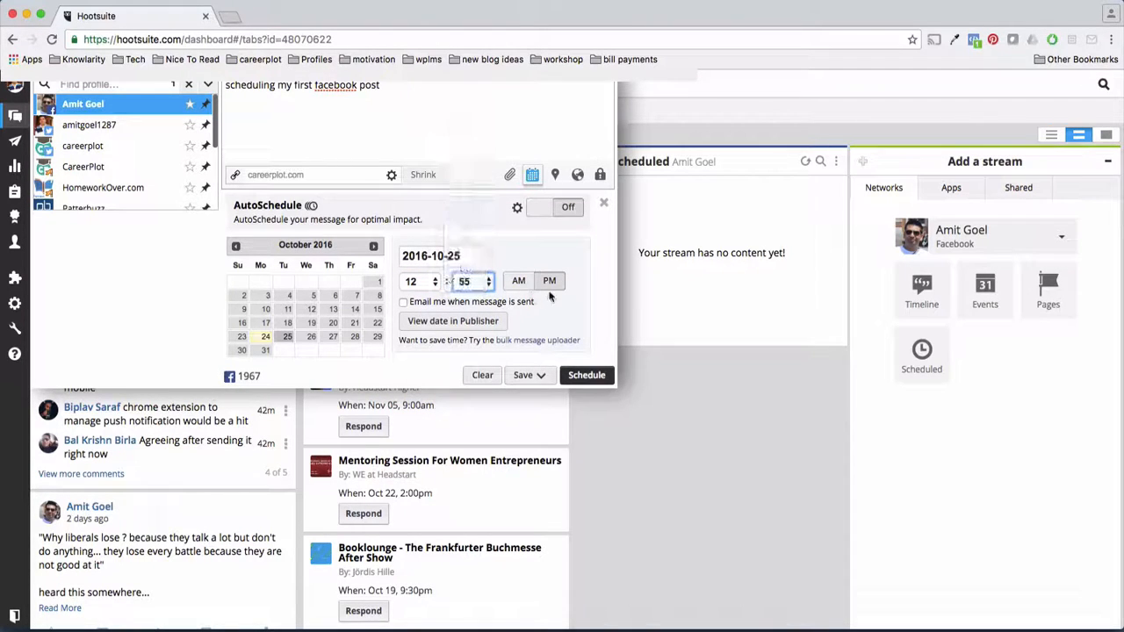
click(587, 375)
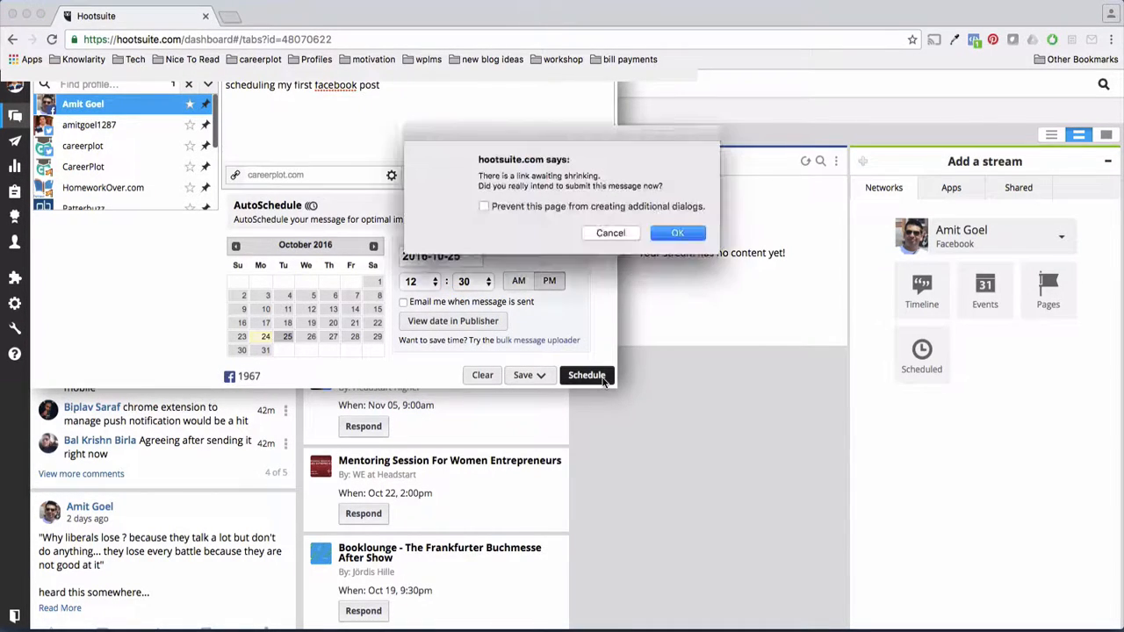
click(691, 233)
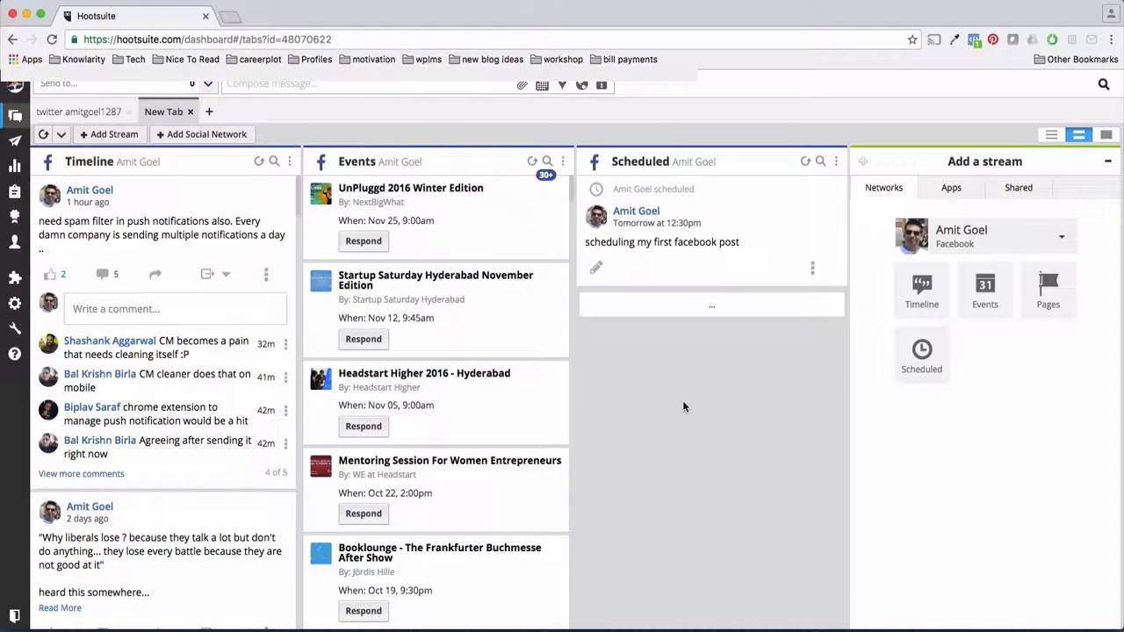
Show the Publisher's scheduled messages in a monthly calendar and clear the profile filter to include all profiles.
mouse_move(17, 149)
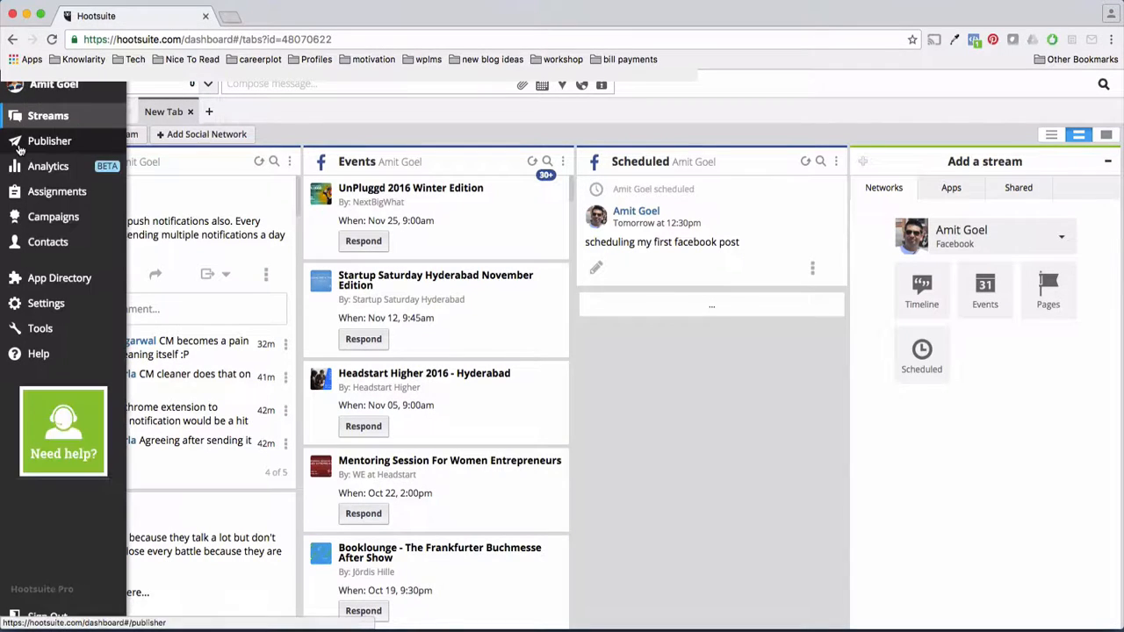
click(19, 148)
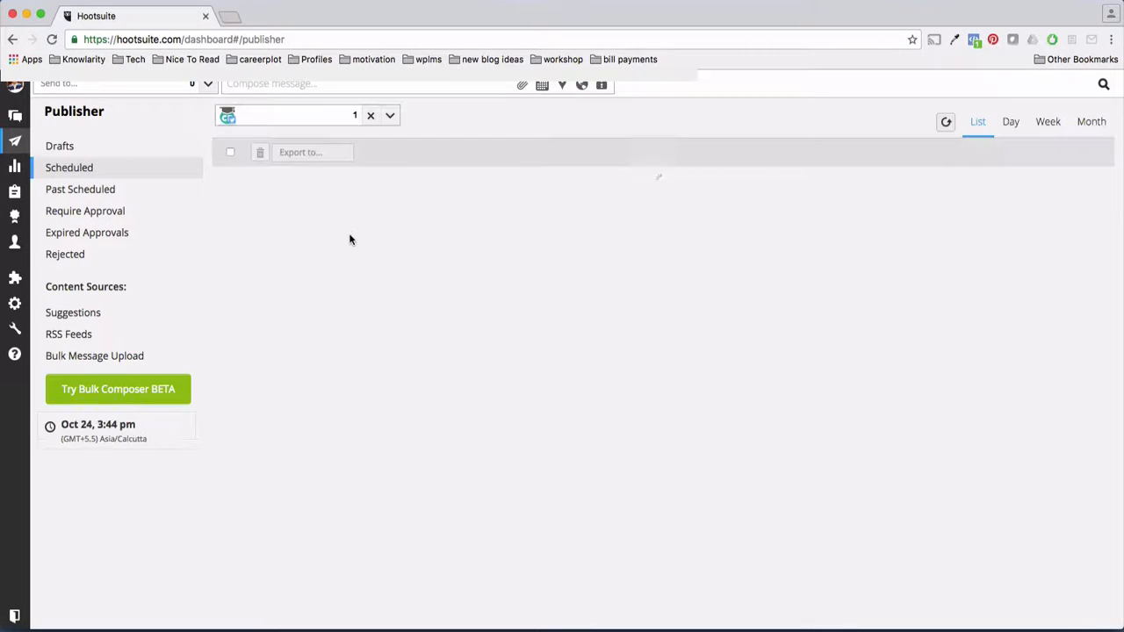
click(62, 147)
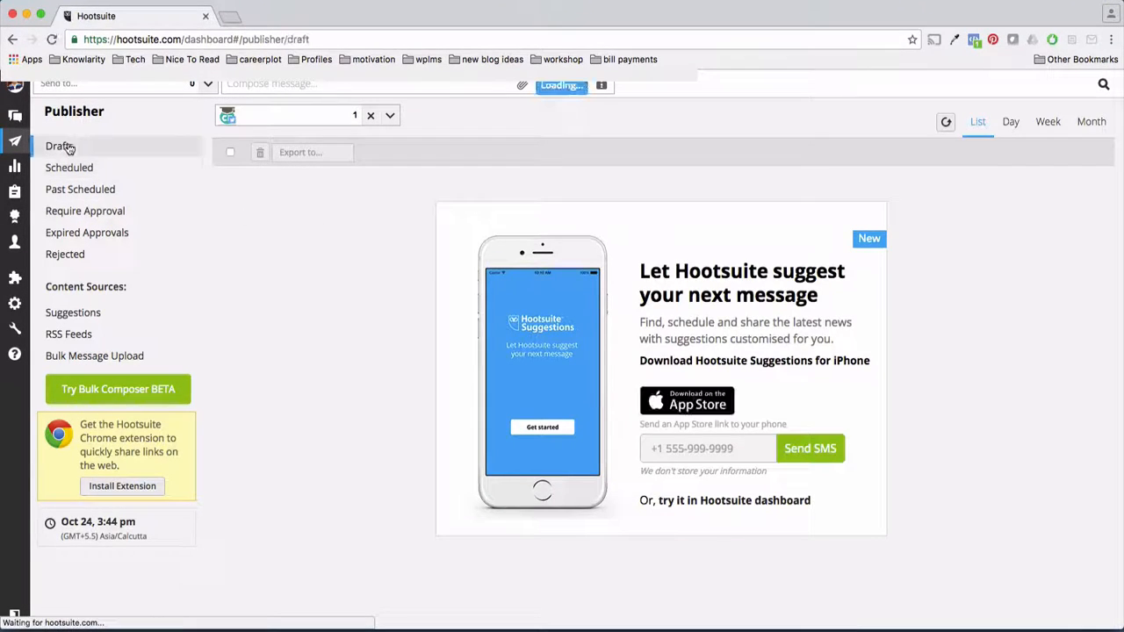
click(79, 168)
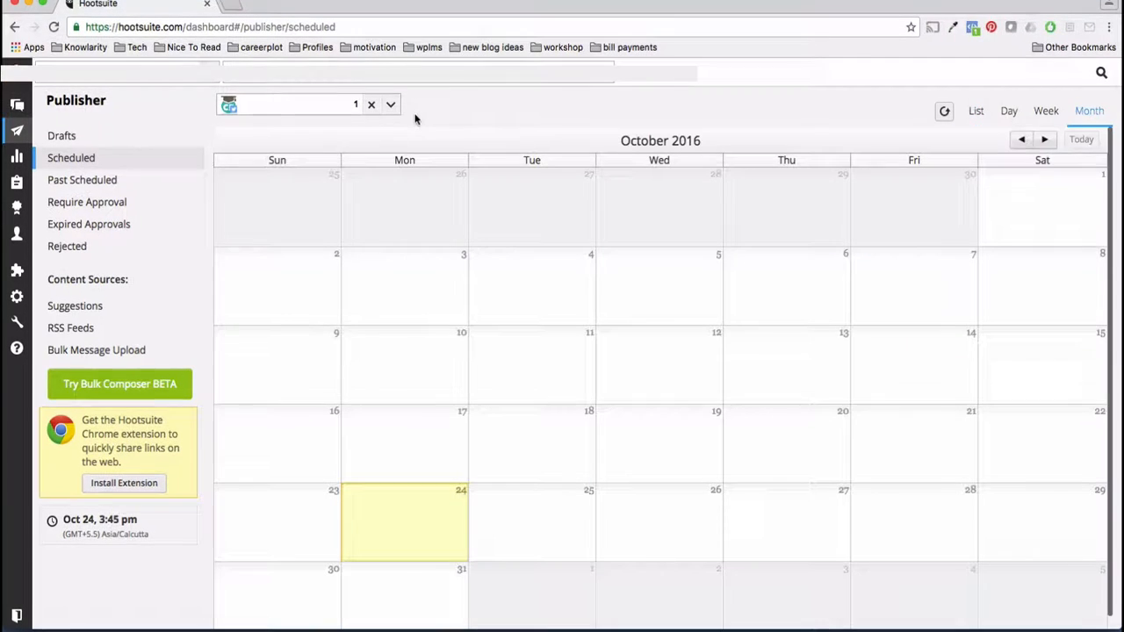
click(390, 104)
click(373, 106)
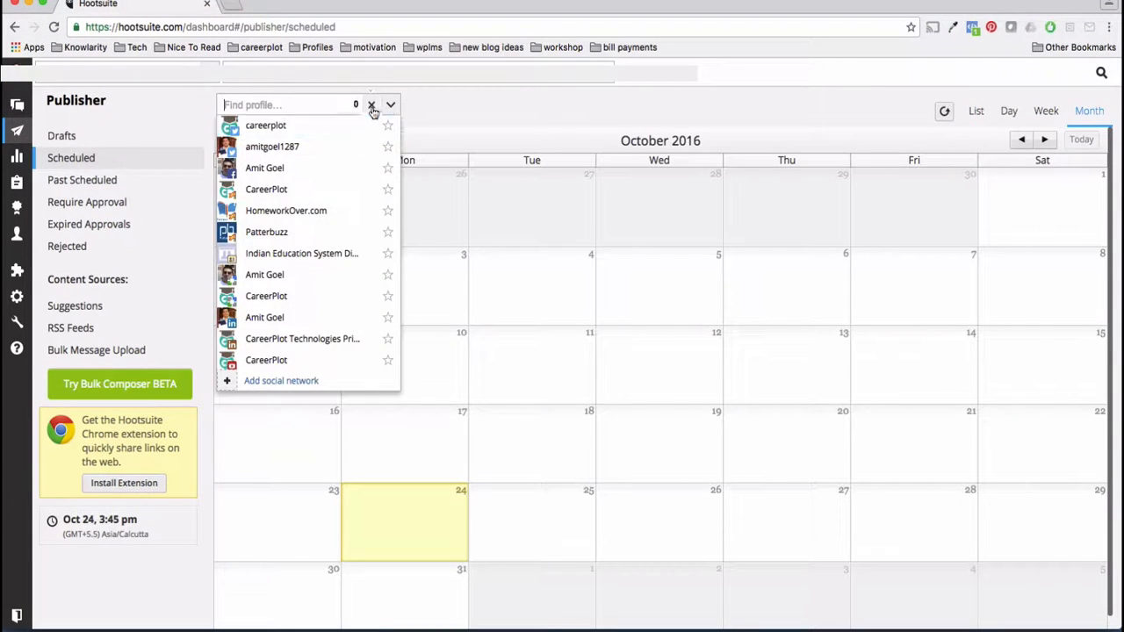
click(477, 119)
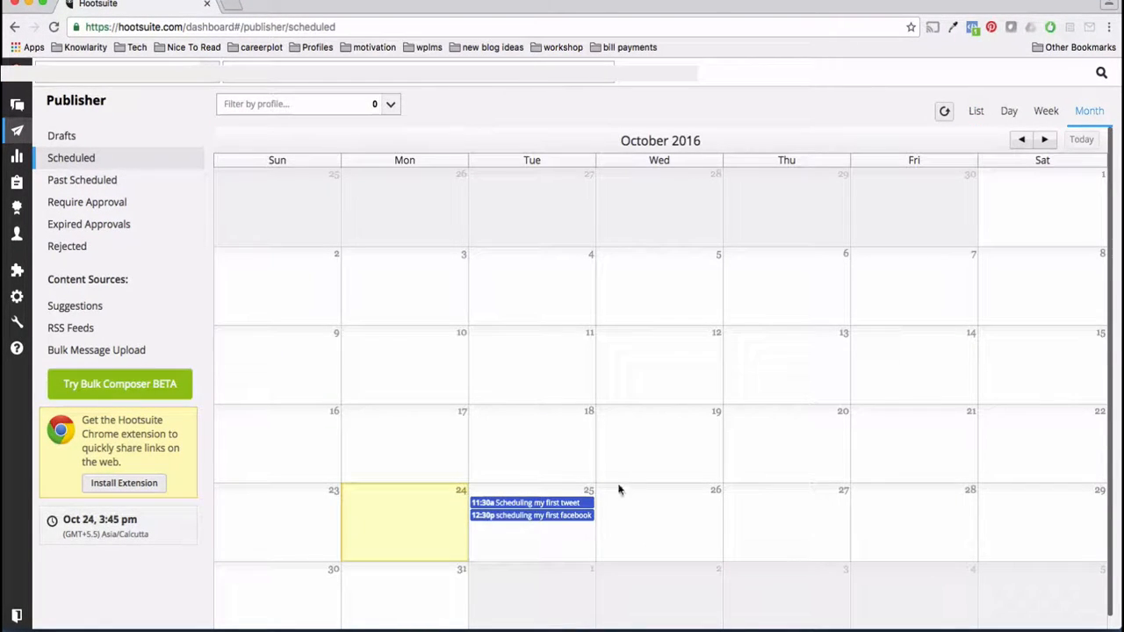
Review the scheduled messages in the daily and weekly calendars, ending on the monthly one.
scroll(622, 484, down, 1)
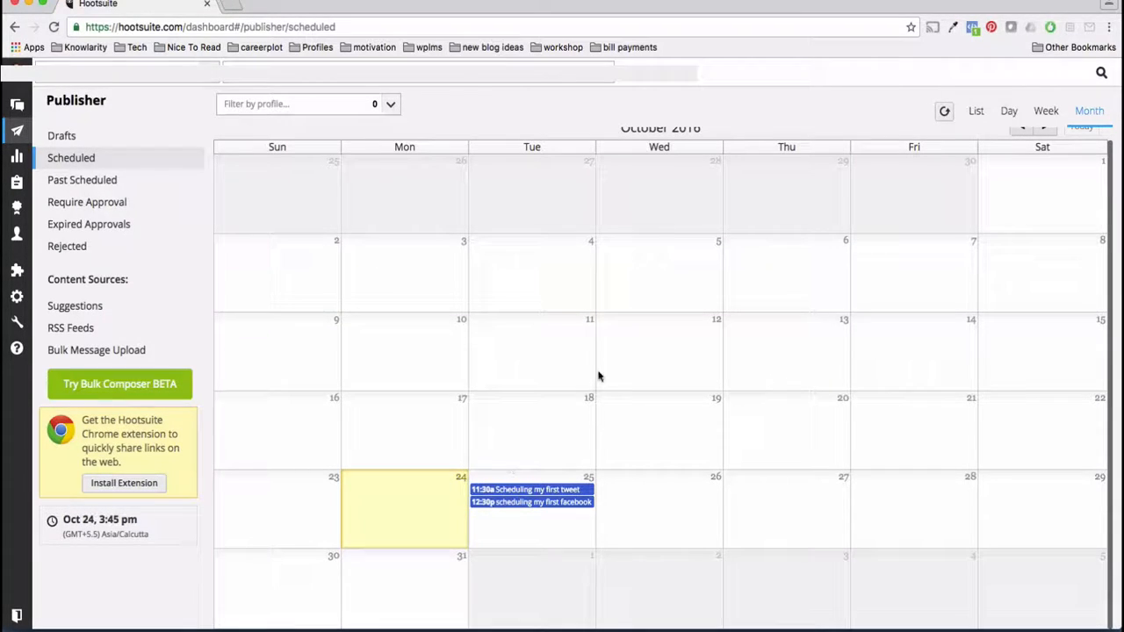
scroll(806, 303, up, 1)
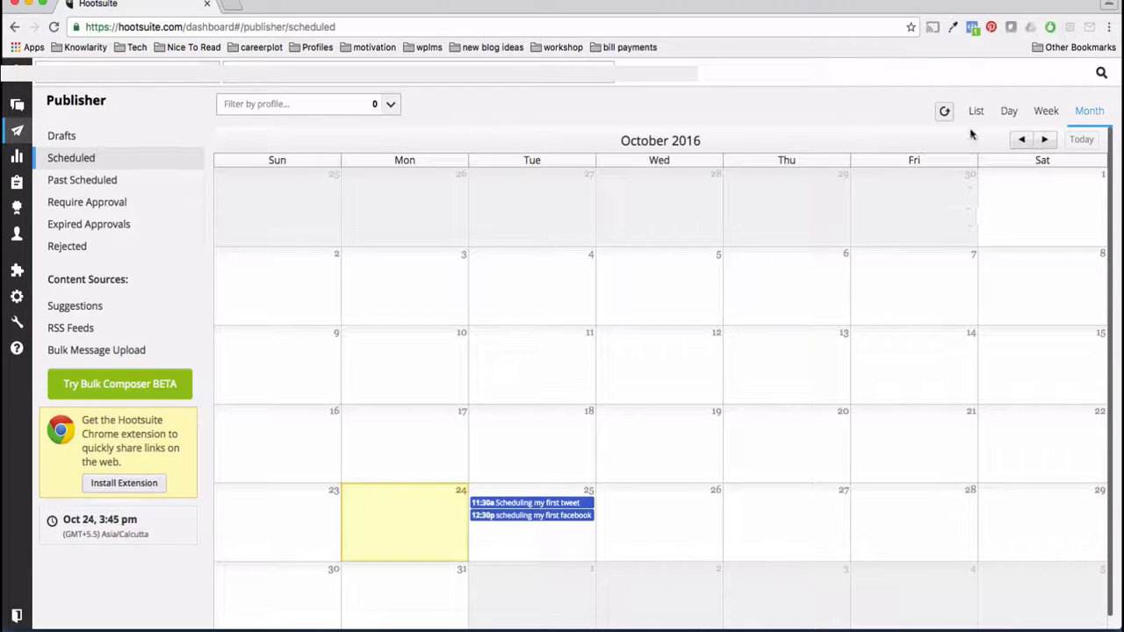
click(1006, 111)
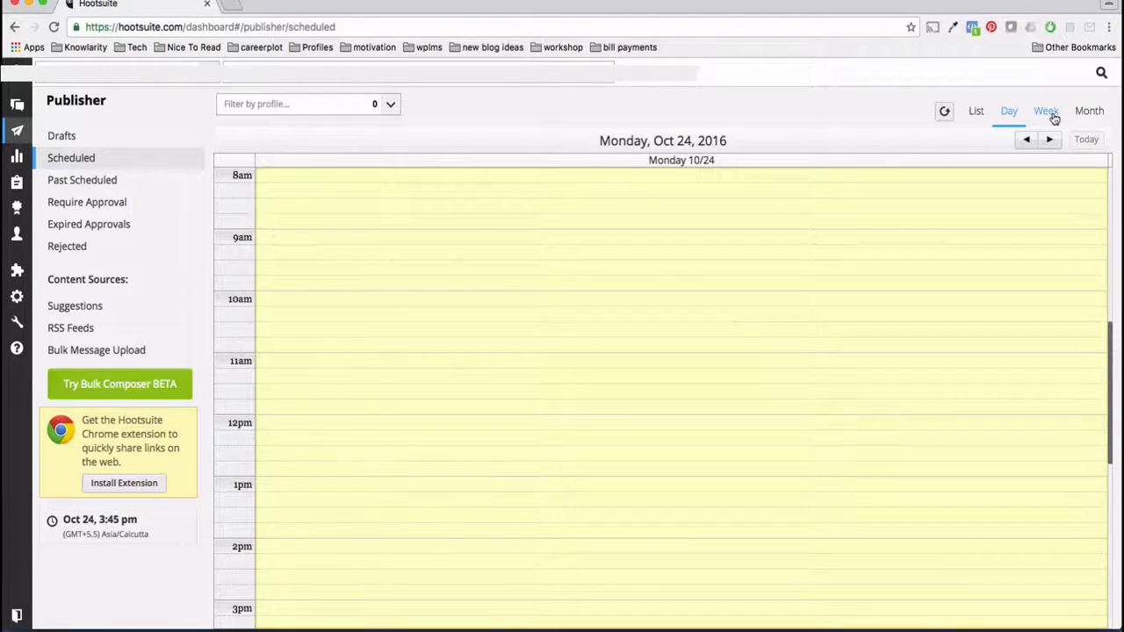
click(1051, 117)
click(1088, 119)
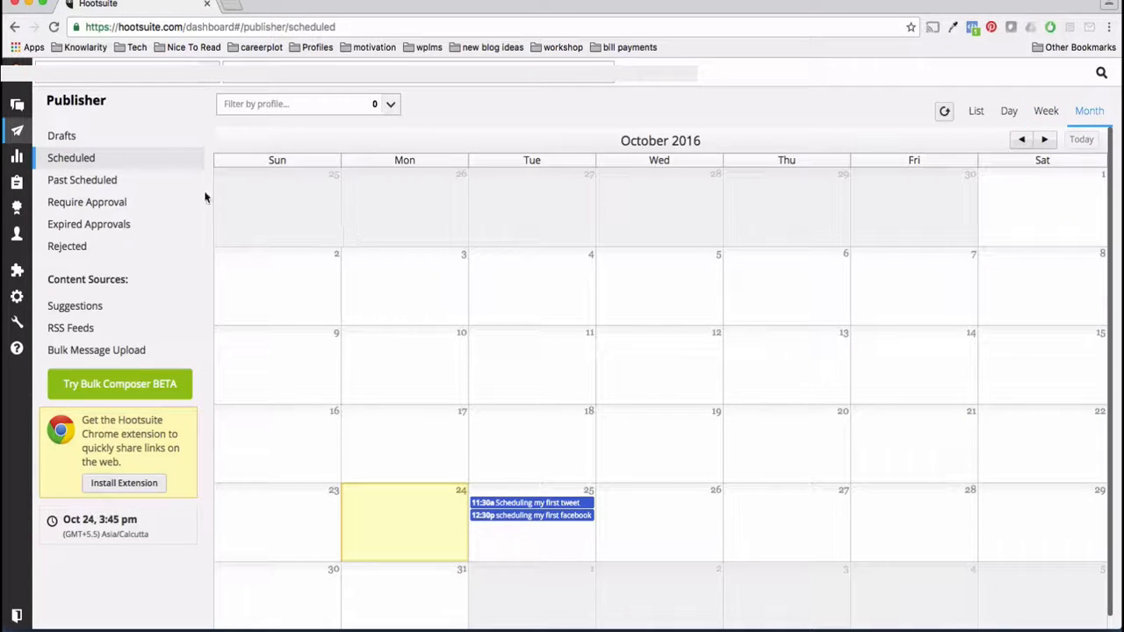
Return to the streams and view the social networks that can be added, without connecting one.
mouse_move(8, 158)
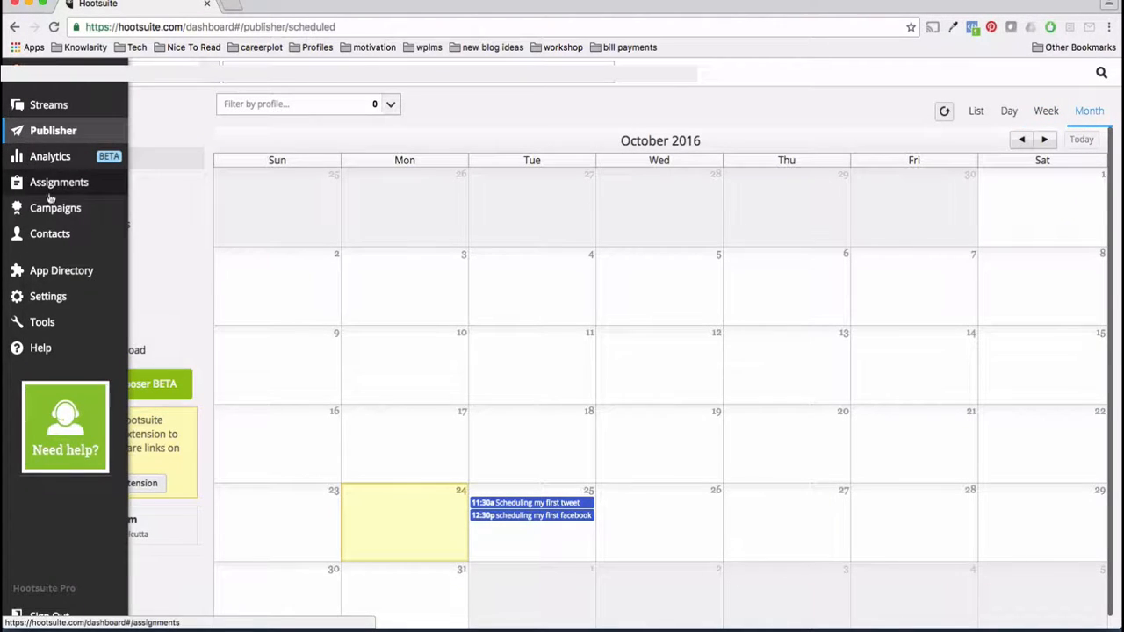
mouse_move(68, 303)
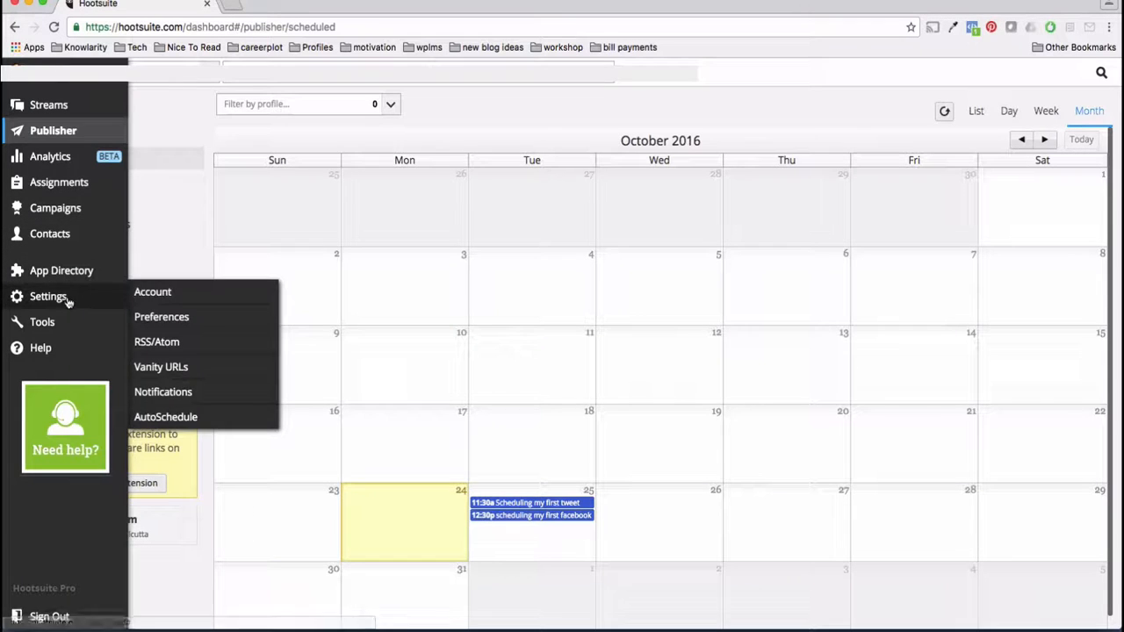
click(51, 106)
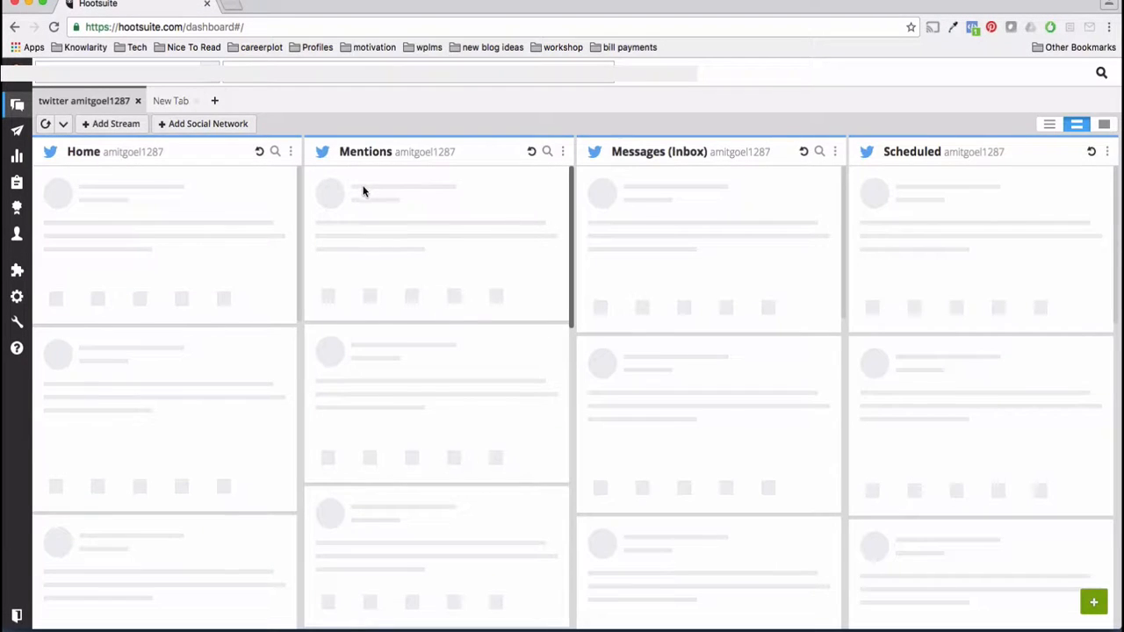
click(226, 127)
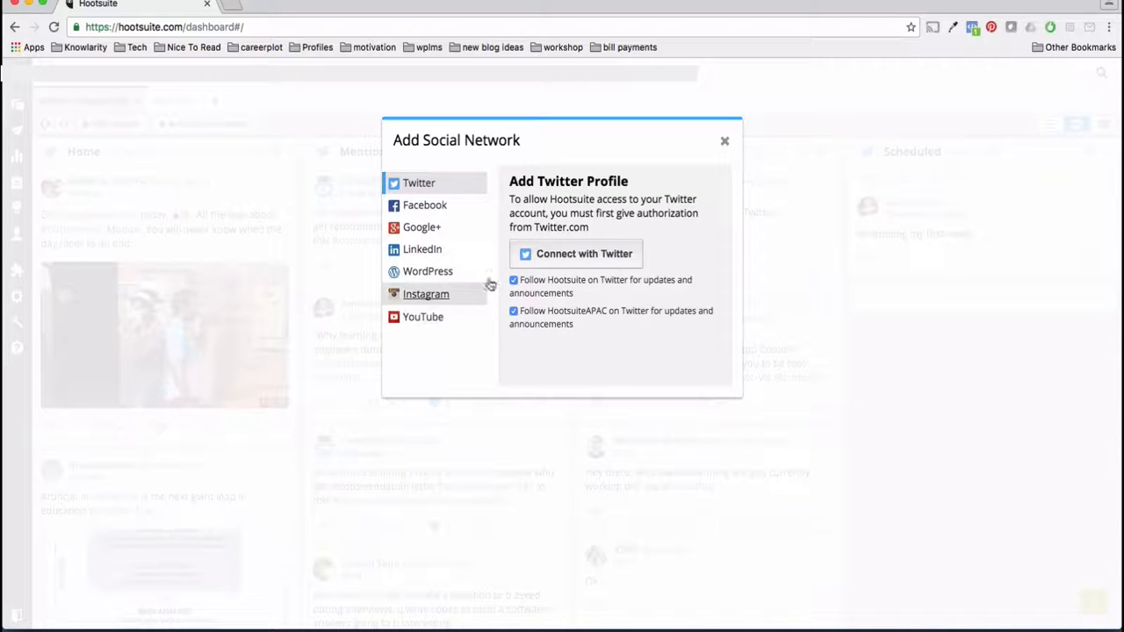
click(724, 140)
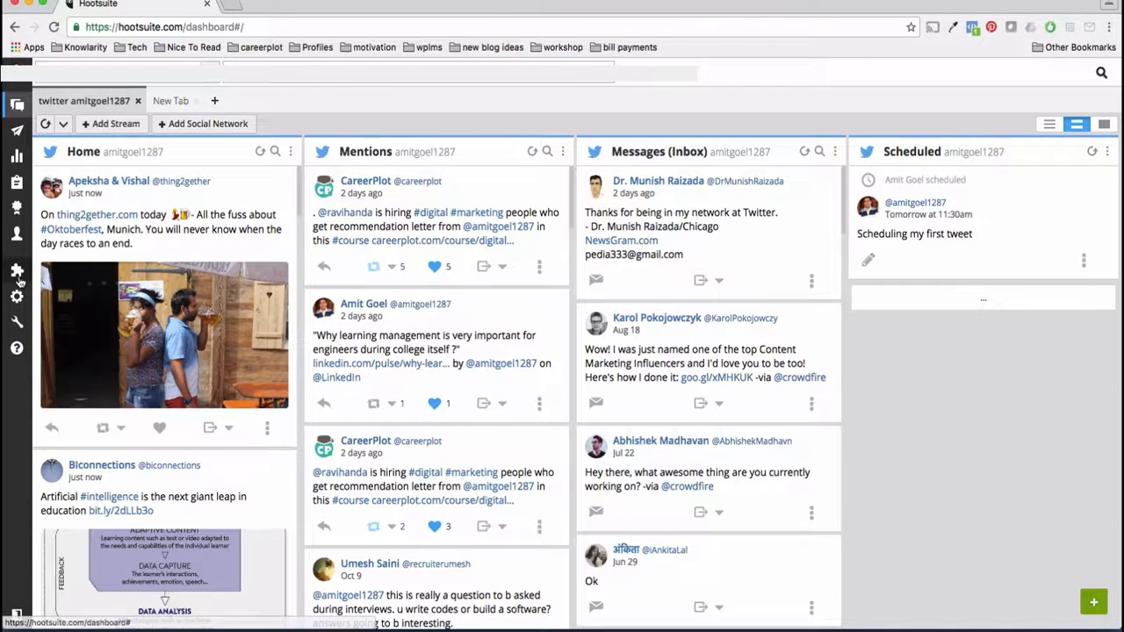
Start a reply to the newest tweet in the Mentions stream and discard it unsent.
mouse_move(19, 296)
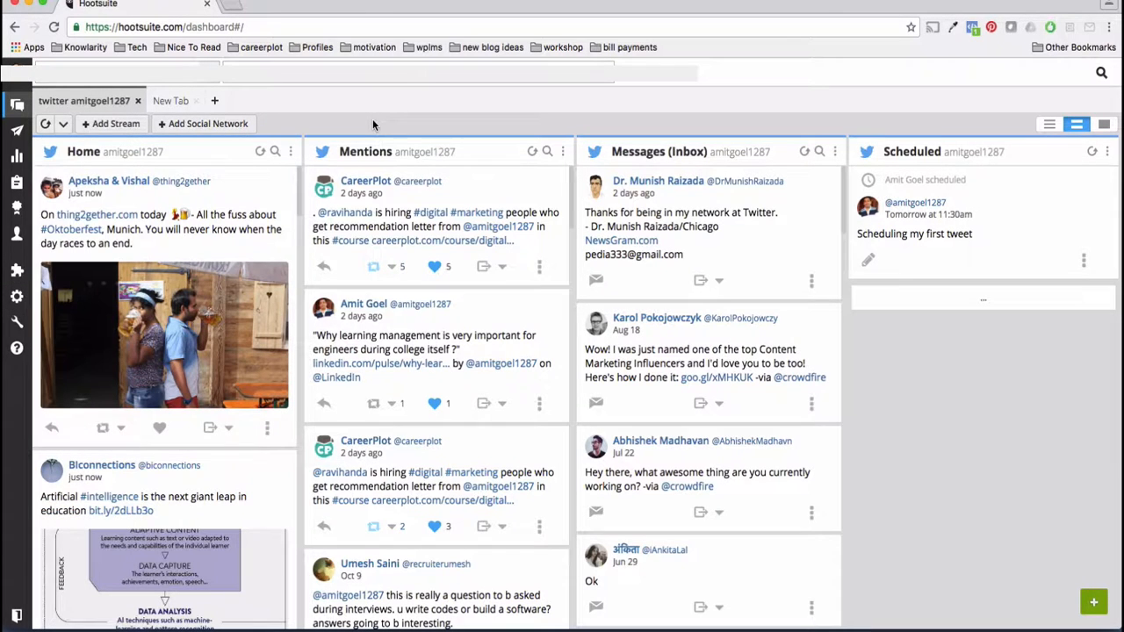
click(324, 269)
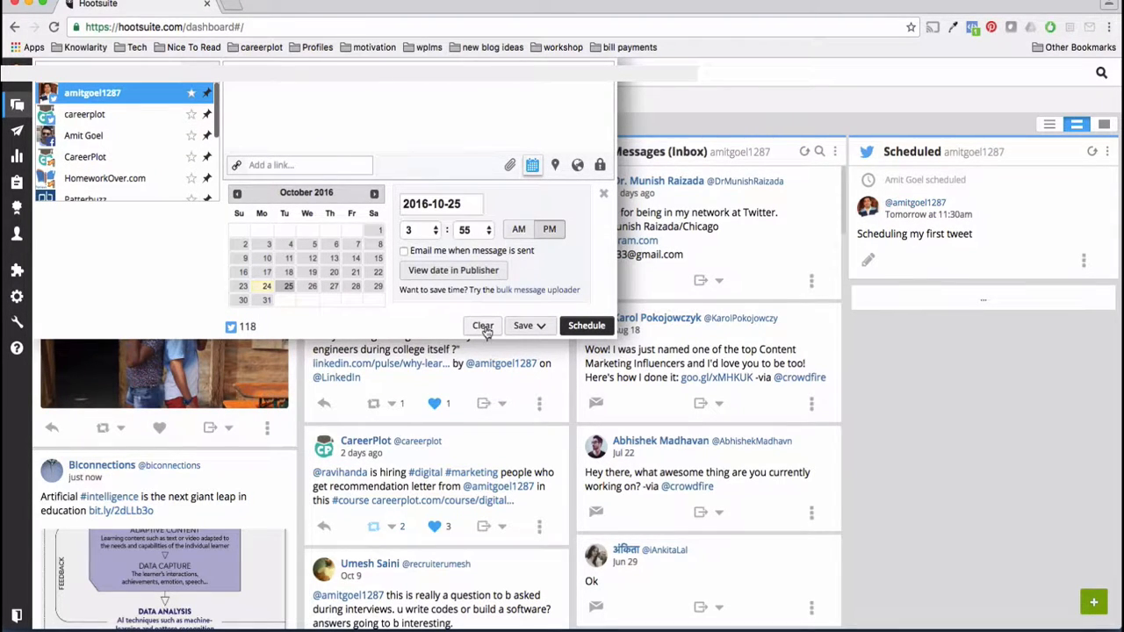
click(596, 87)
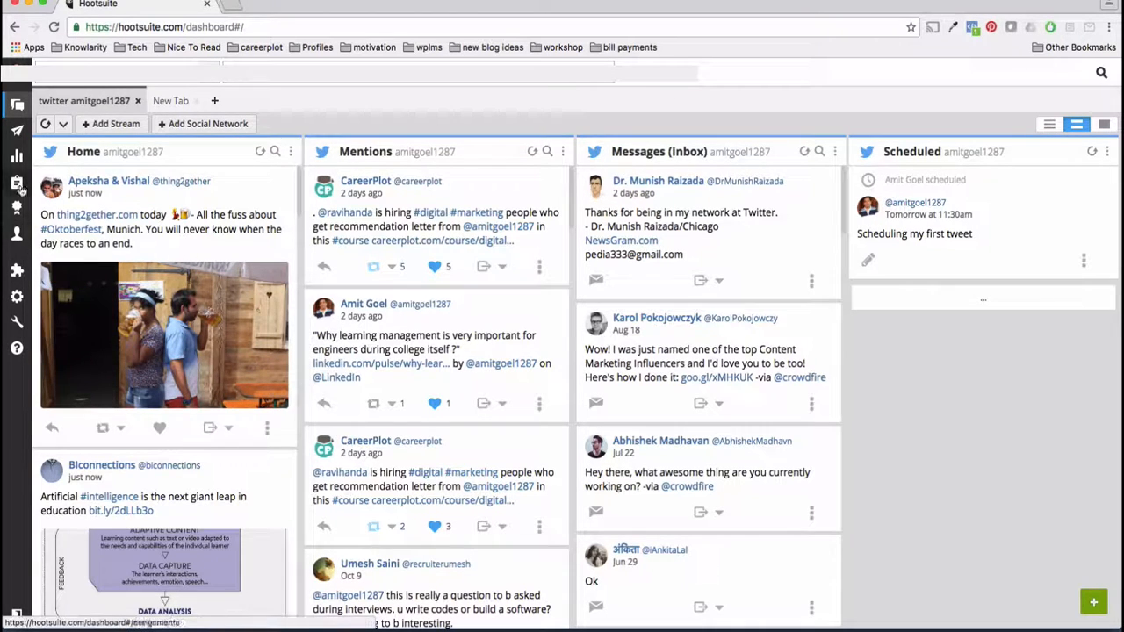
View the Publisher's scheduled list and the Analytics overview, dismissing the Analytics introduction.
click(38, 131)
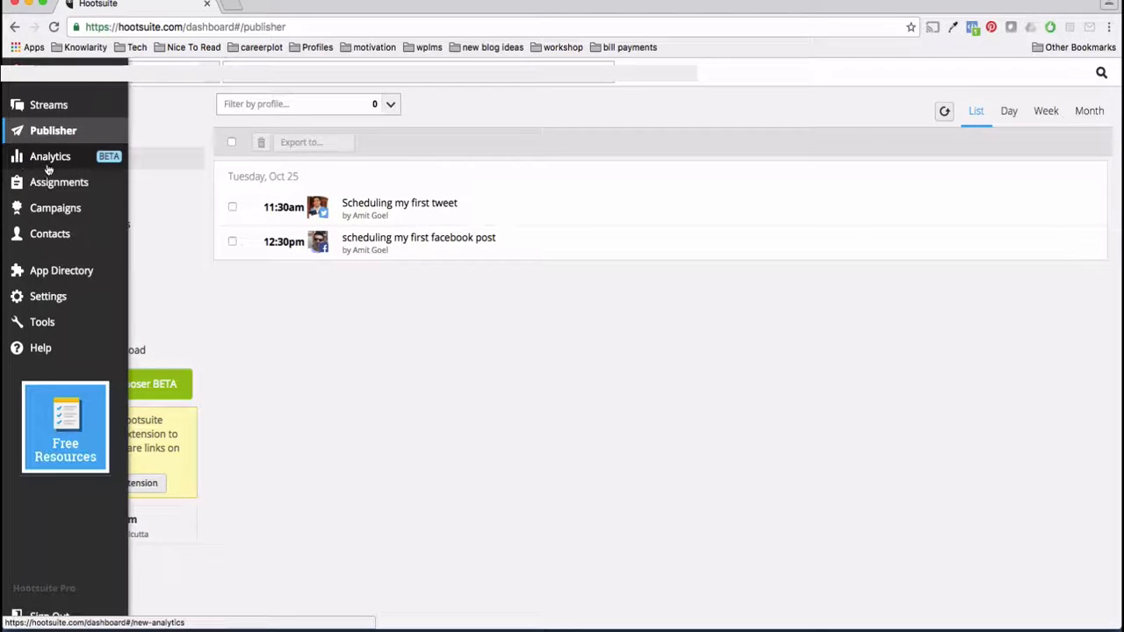
click(47, 165)
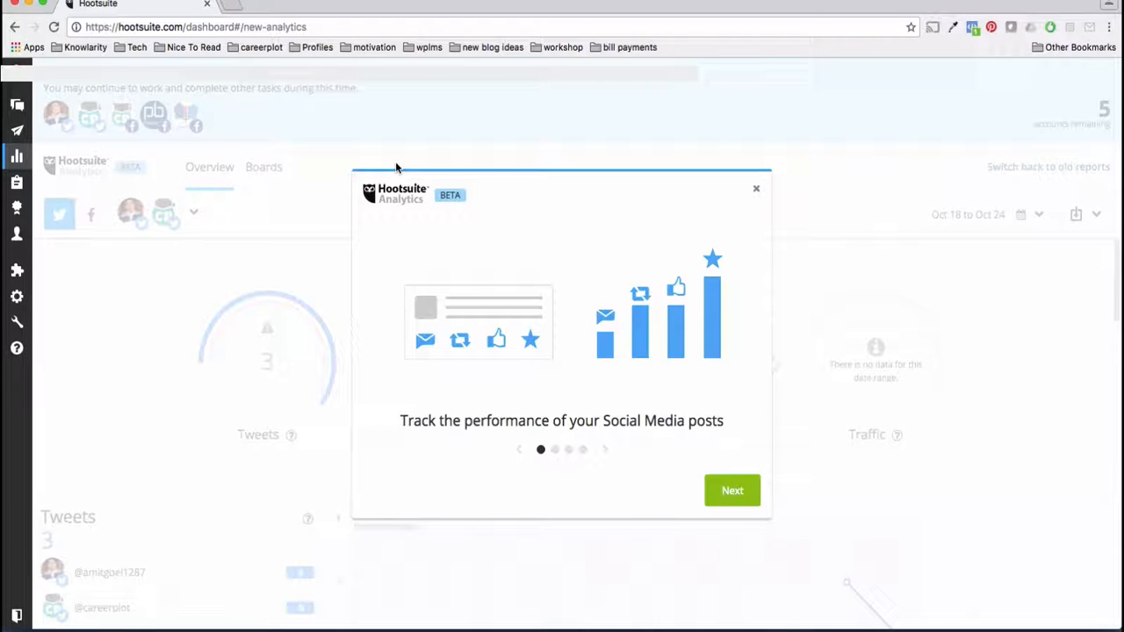
click(755, 188)
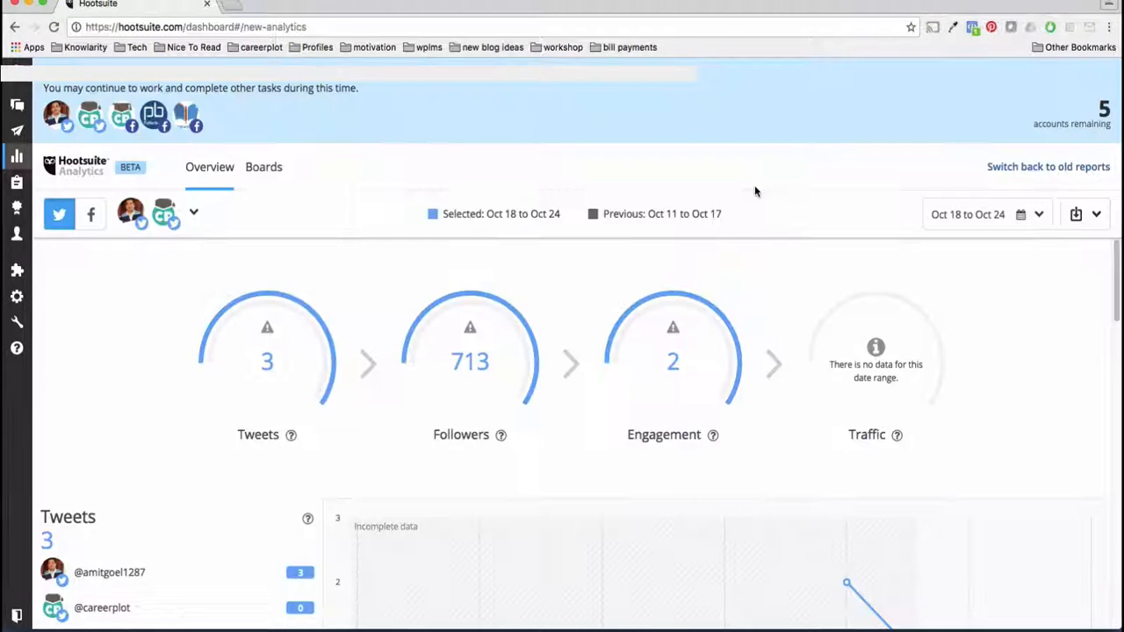
Look over the Twitter figures in the Analytics overview and return to the streams dashboard.
scroll(384, 396, down, 1)
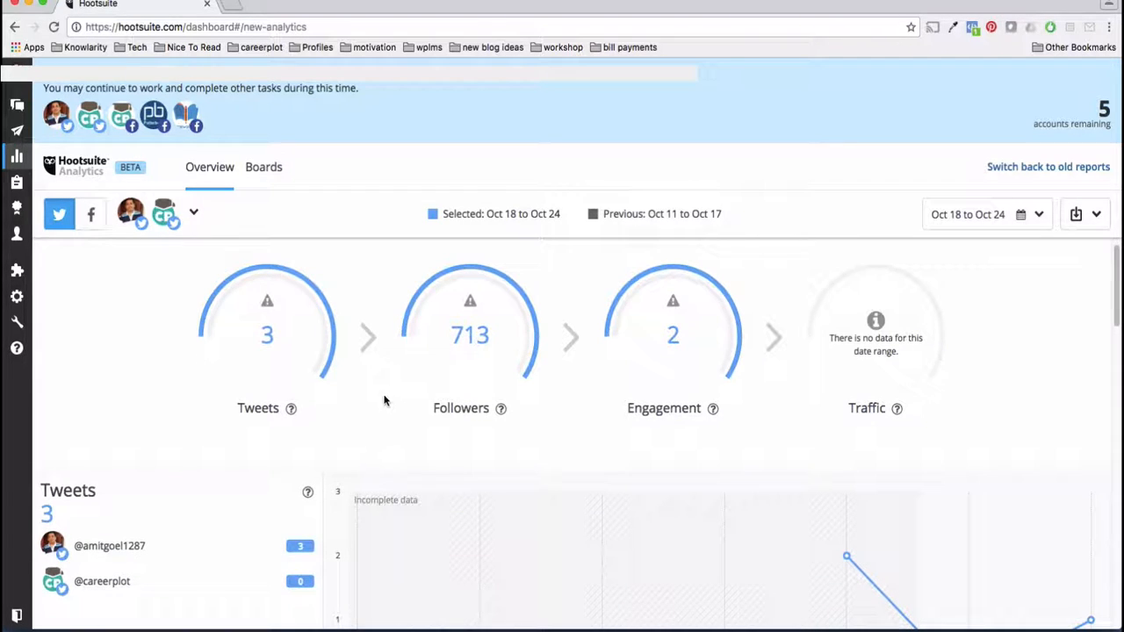
scroll(402, 400, up, 1)
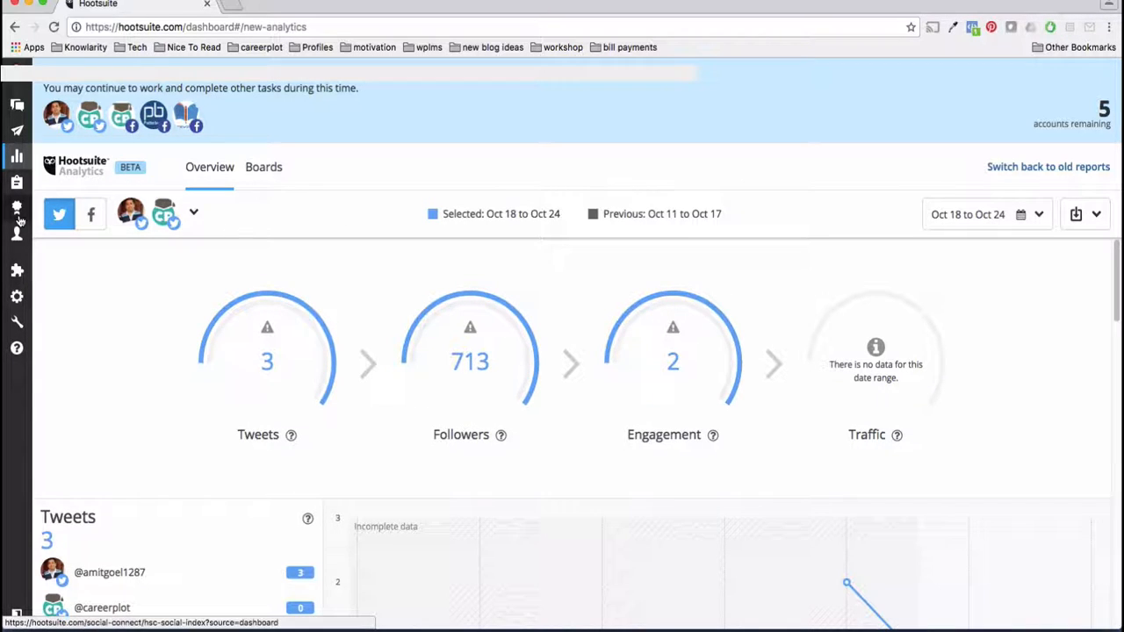
mouse_move(24, 188)
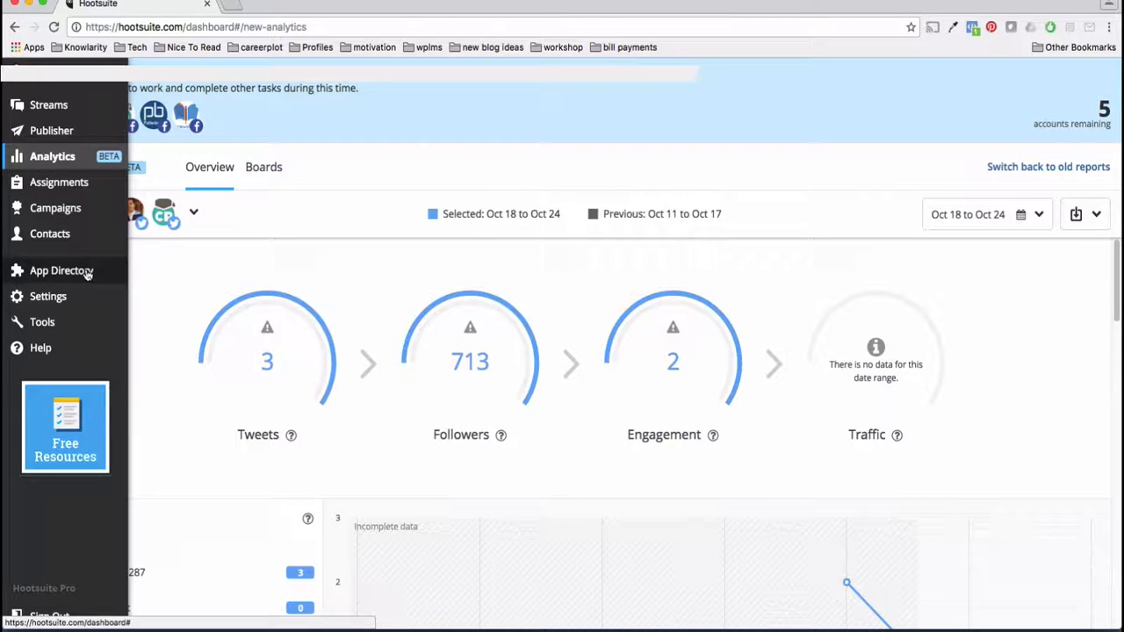
mouse_move(76, 296)
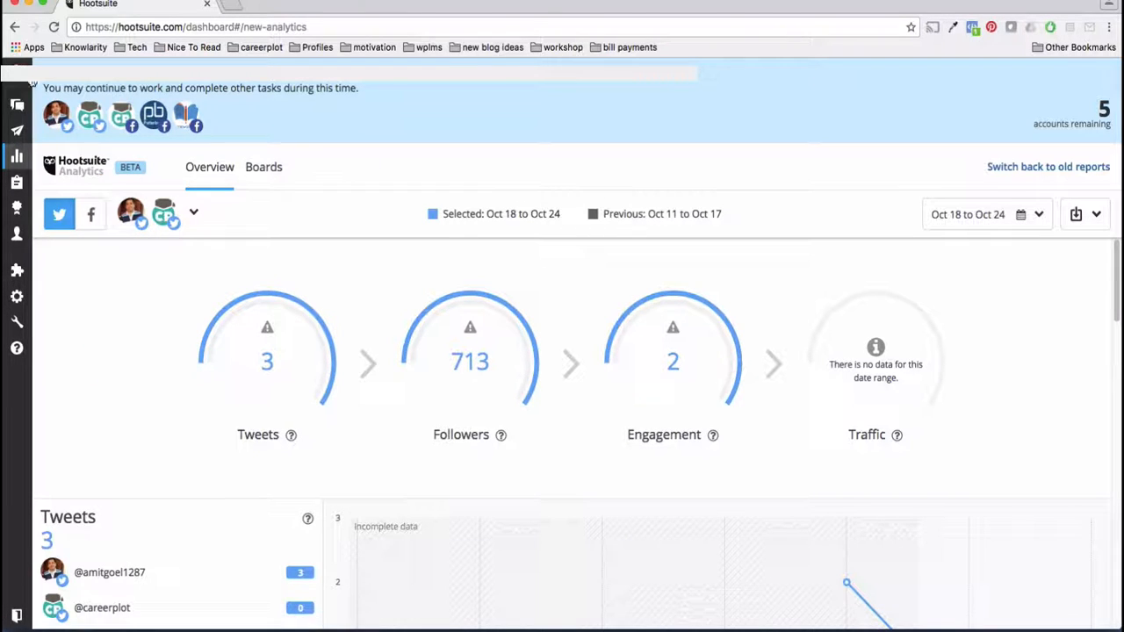
mouse_move(32, 81)
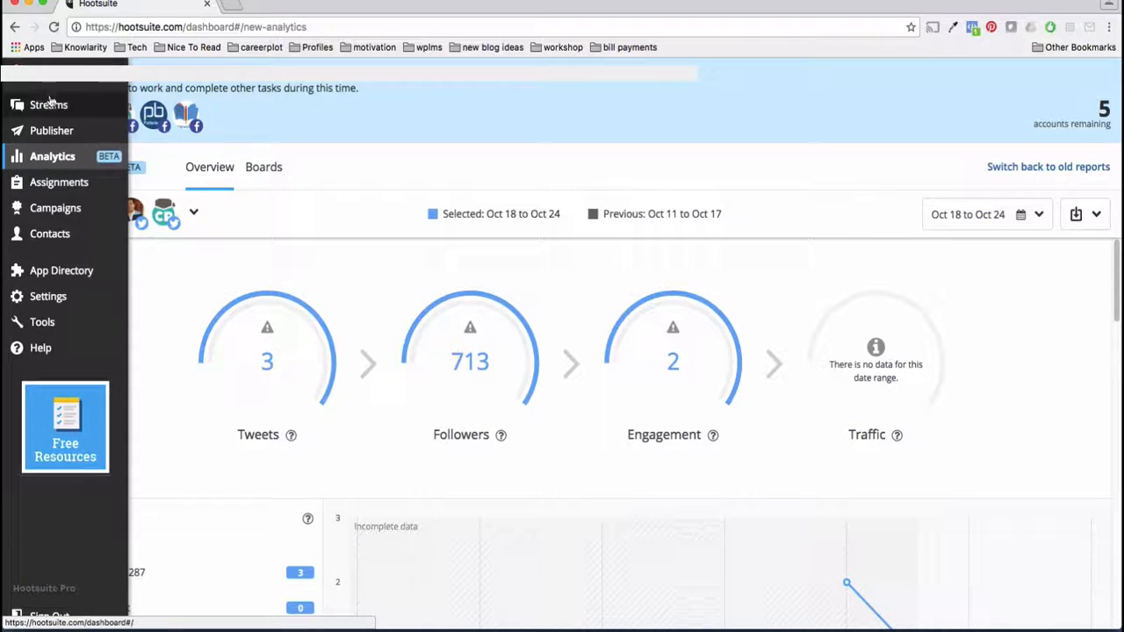
click(53, 105)
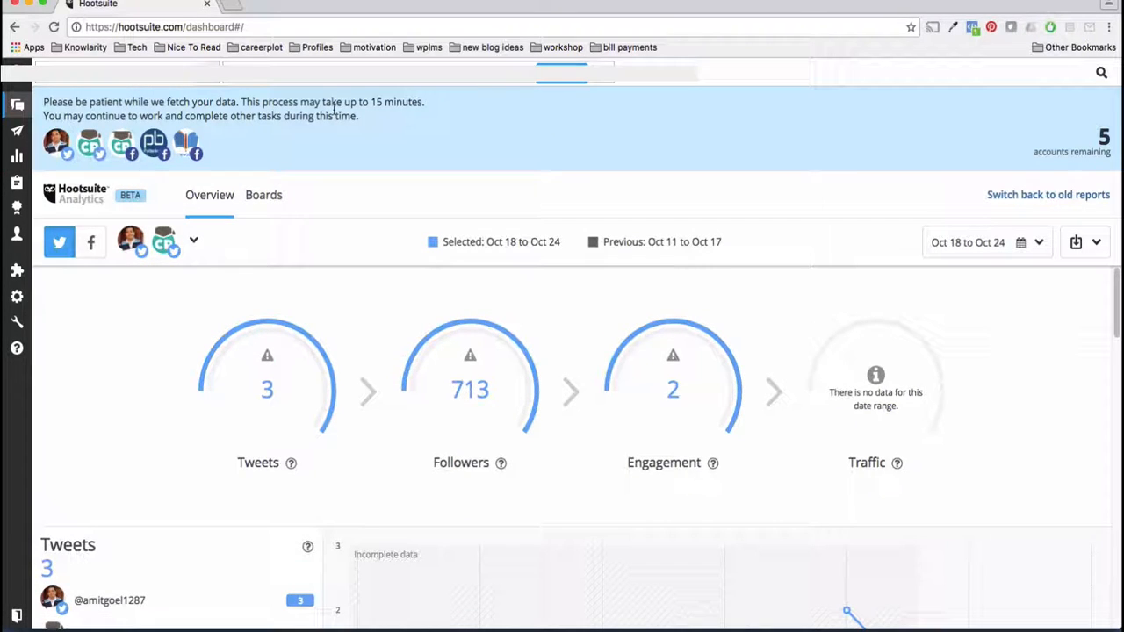